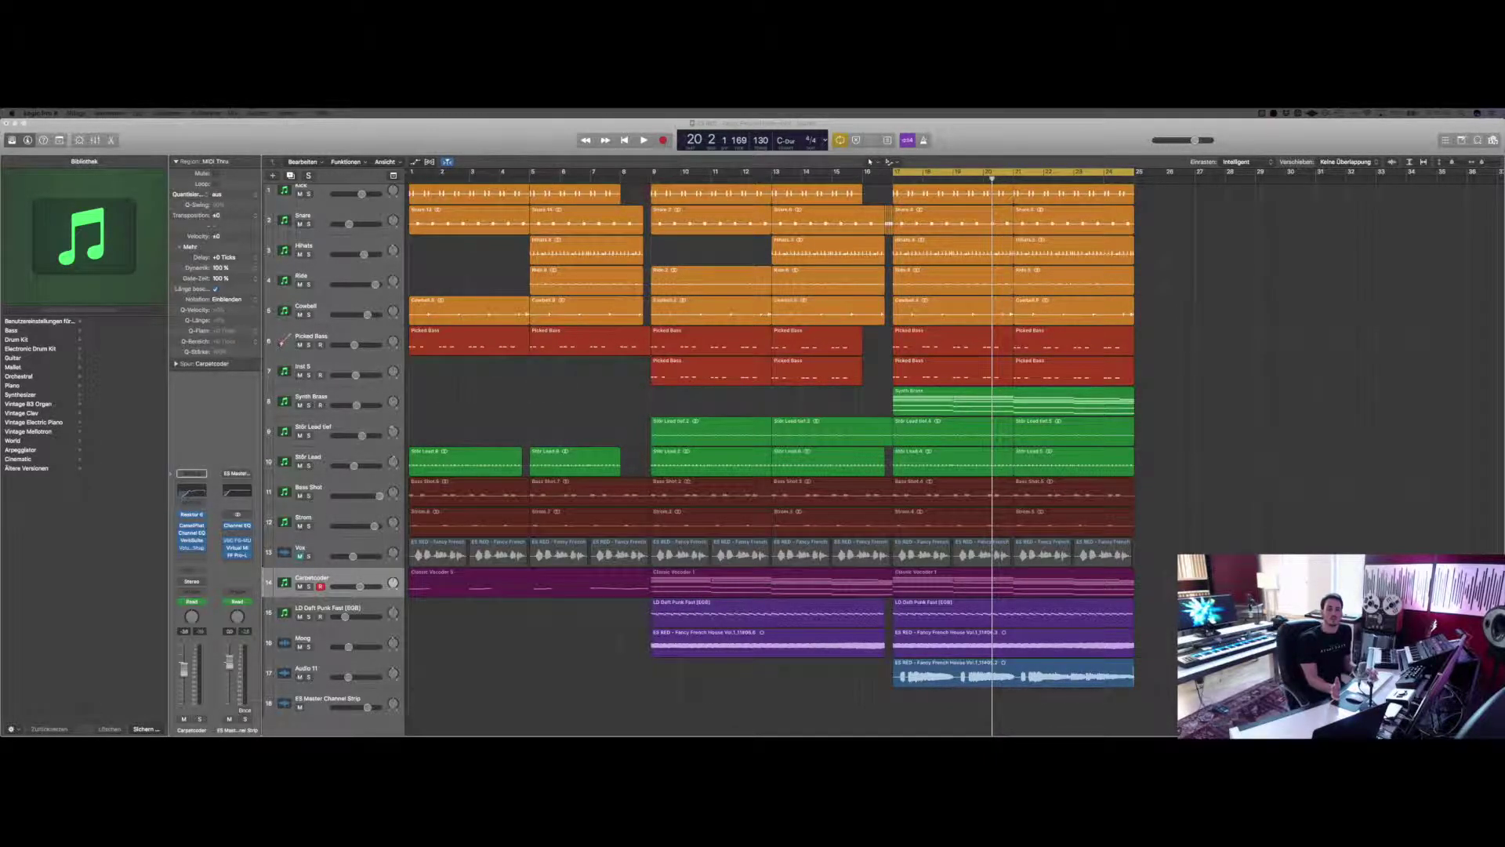
- Name track 14 'Classic Vocoder 1', then play the full house mix through to bar 25 and stop
{"action": "key", "text": "super+z"}
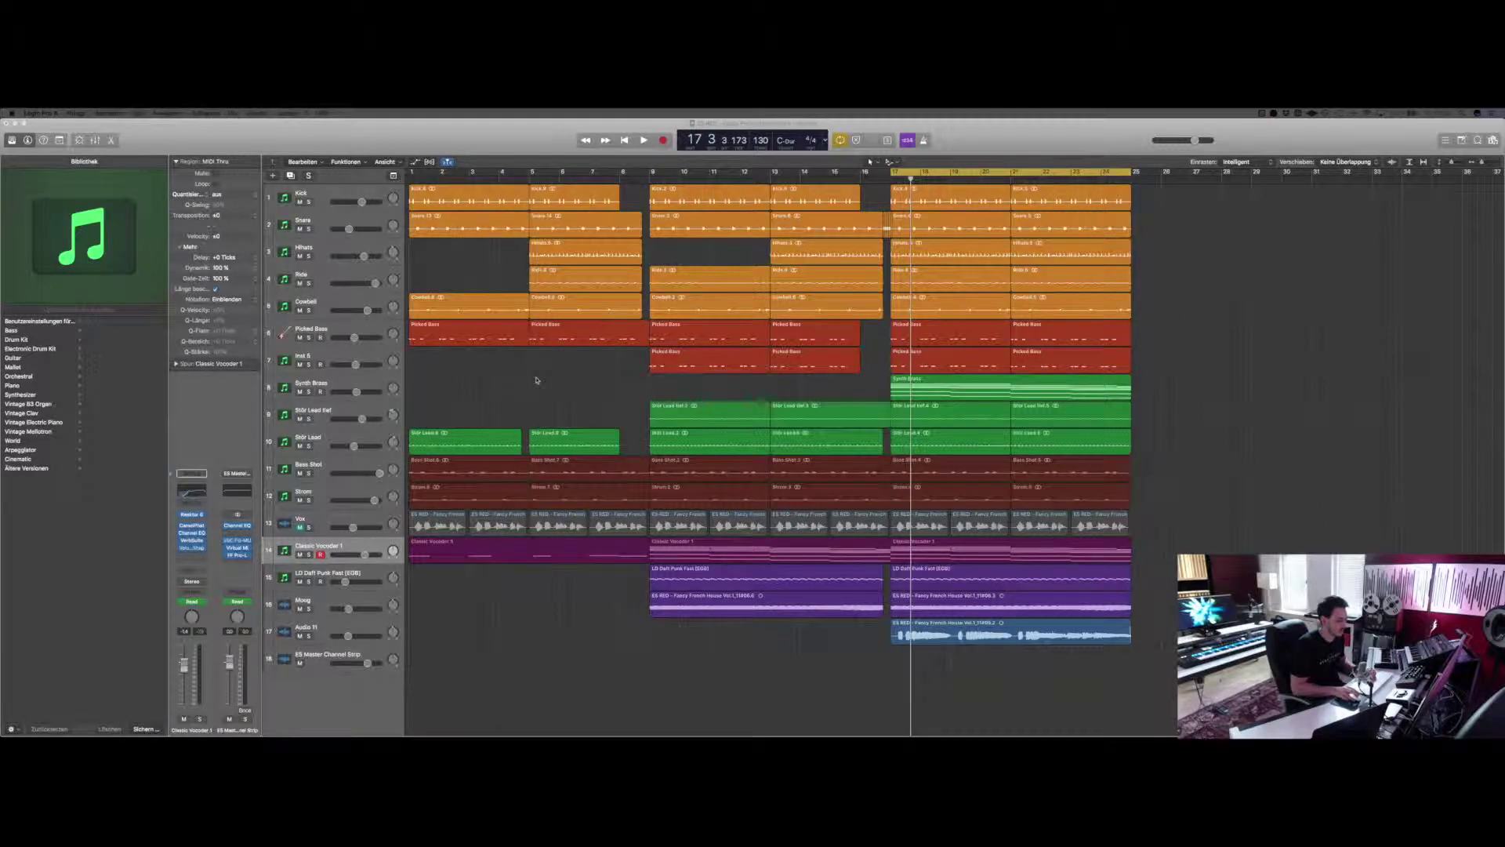
{"action": "key", "text": "space"}
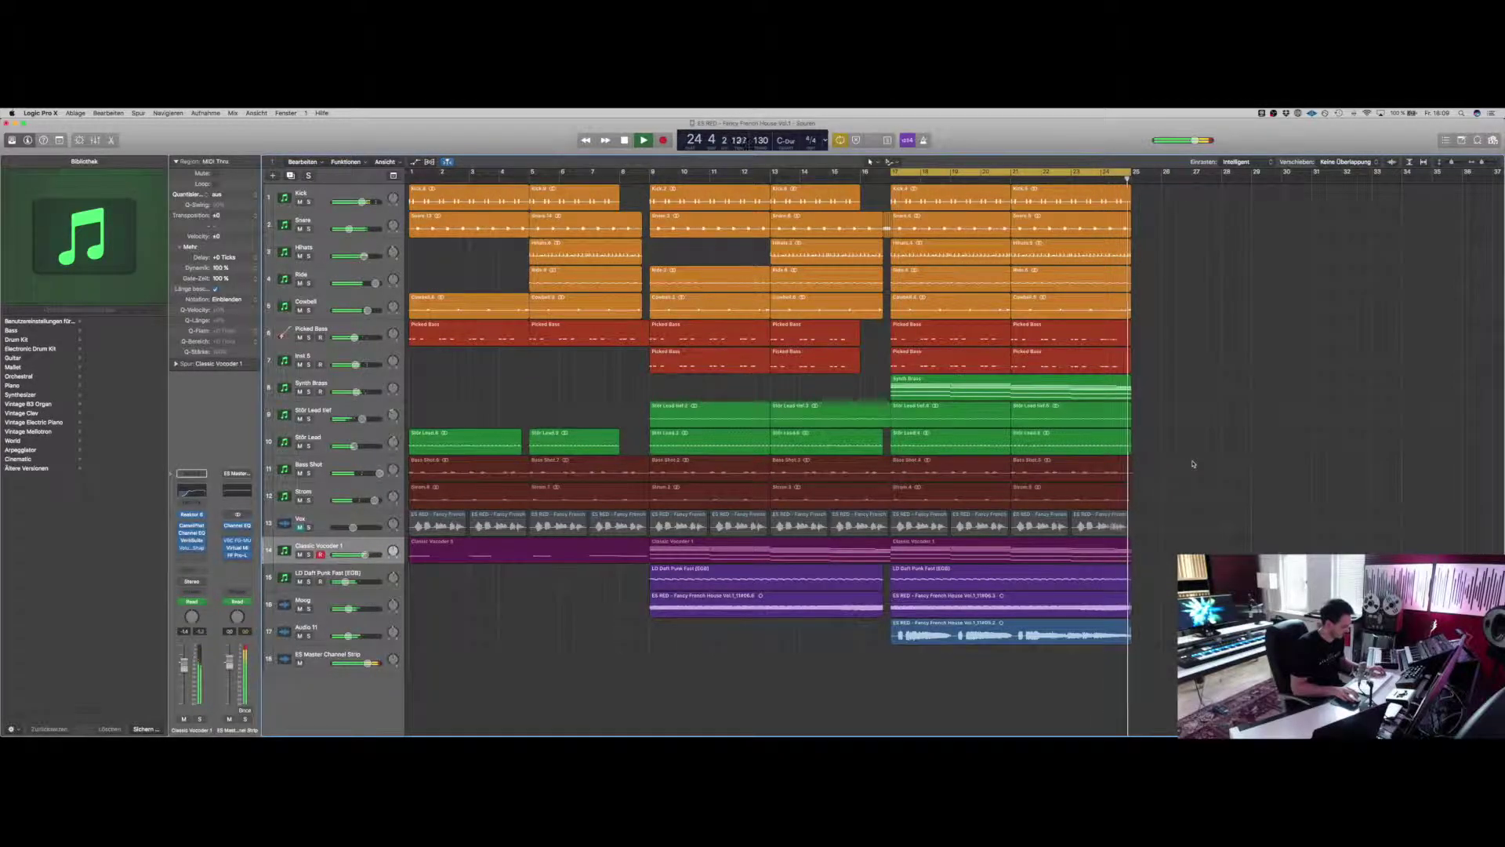
{"action": "key", "text": "space"}
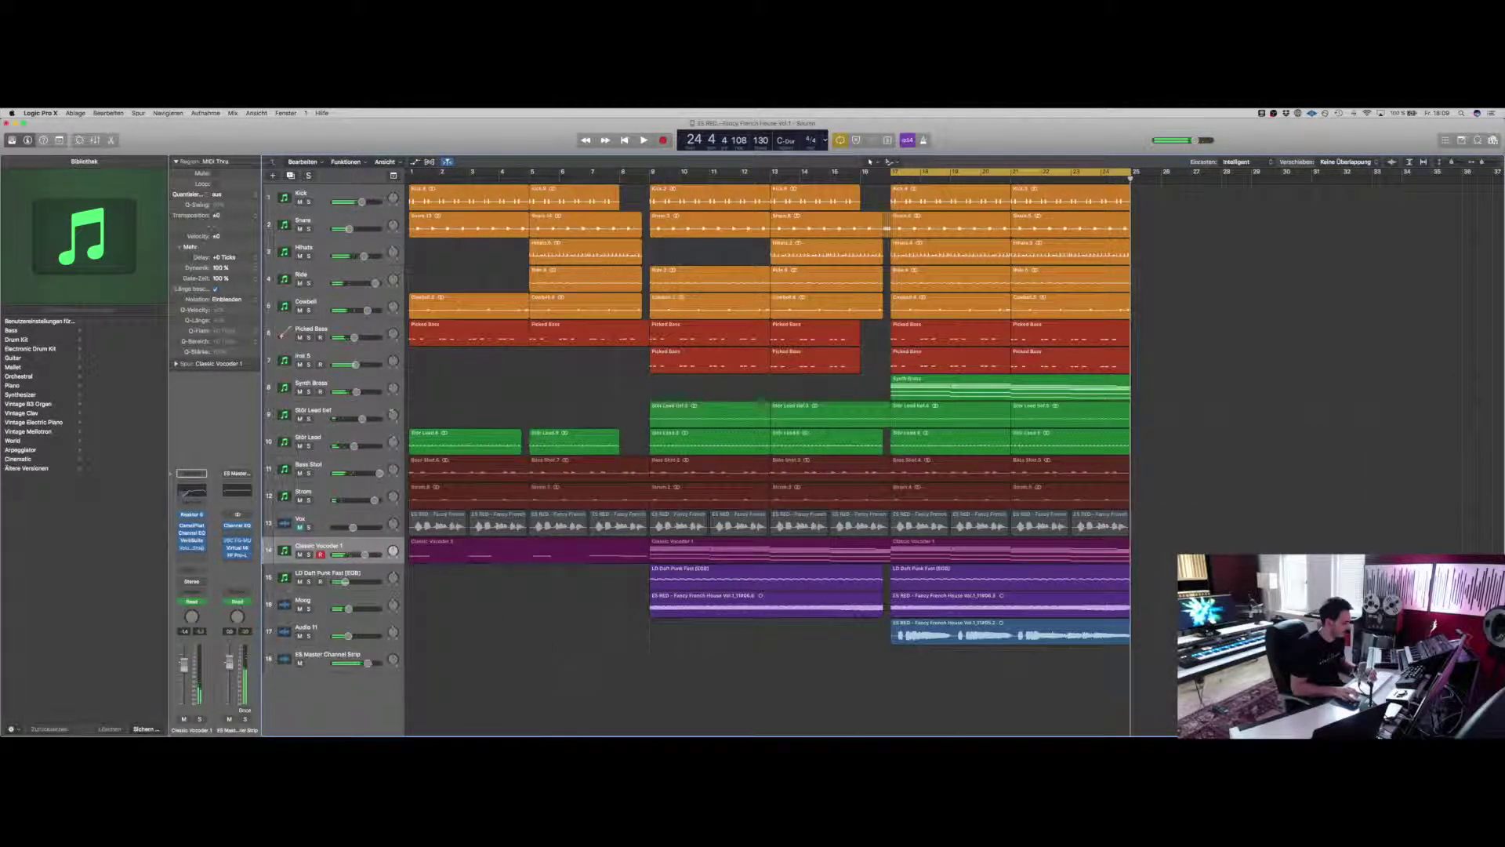
- Play Classic Vocoder 1 soloed while viewing the third vocoder region's chord notes in the Piano Roll
{"action": "left_click", "coordinate": [309, 555]}
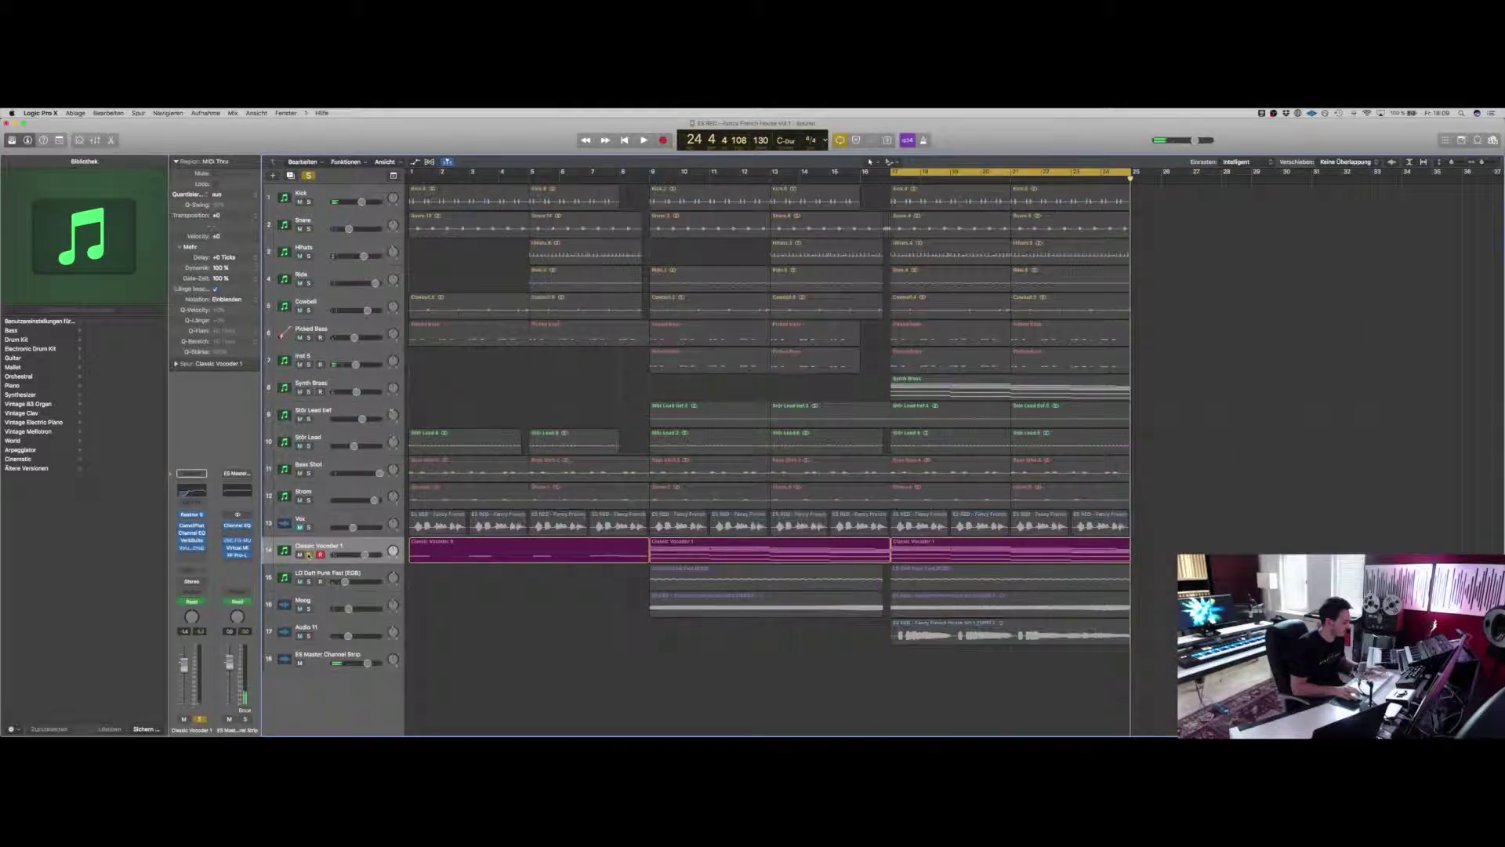
{"action": "key", "text": "space"}
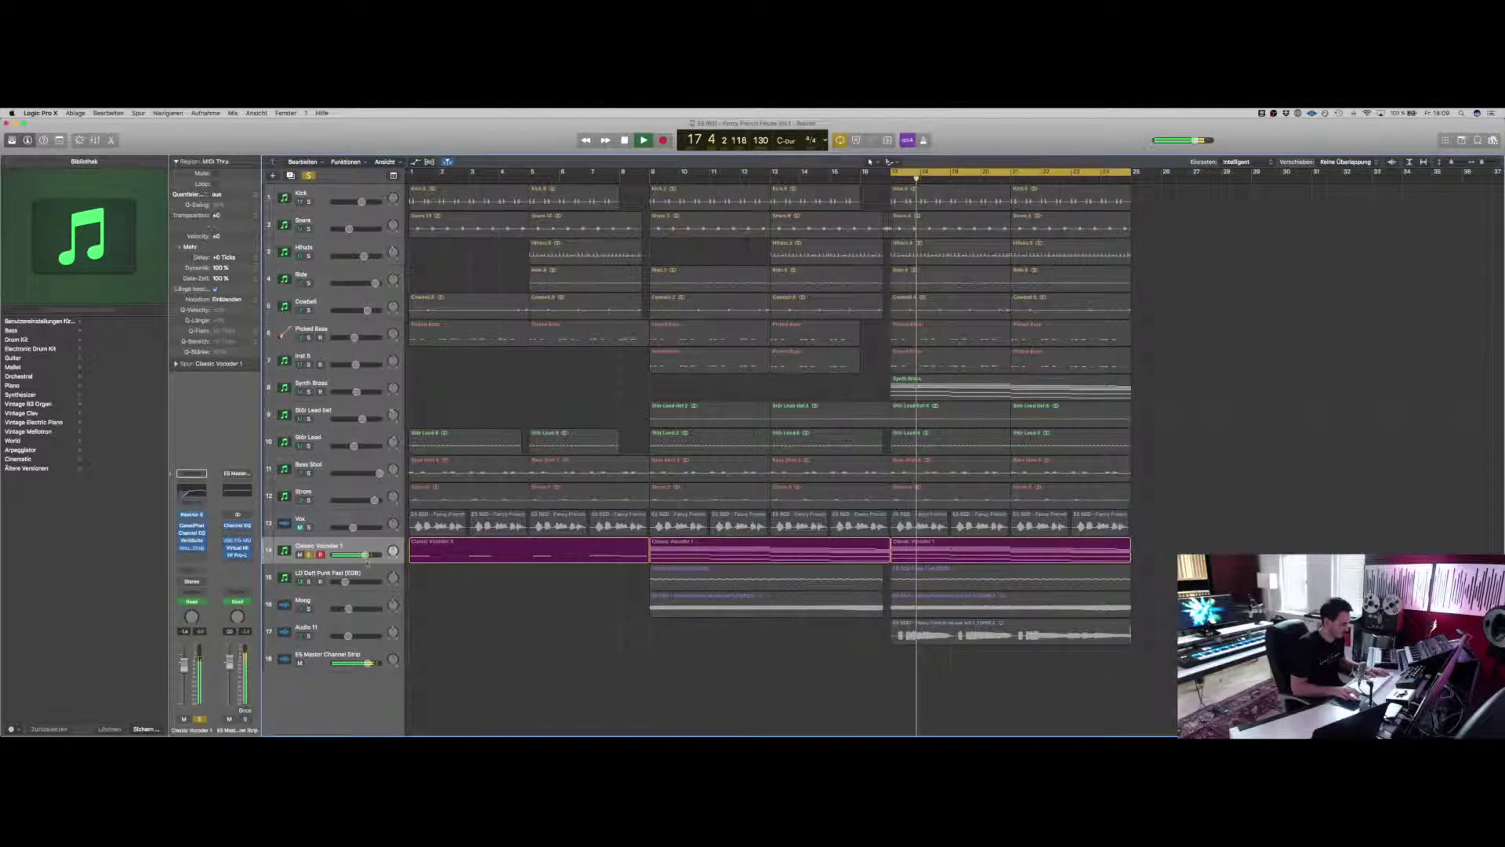
{"action": "double_click", "coordinate": [1009, 549]}
{"action": "scroll", "coordinate": [1002, 671], "scroll_direction": "down", "scroll_amount": 2}
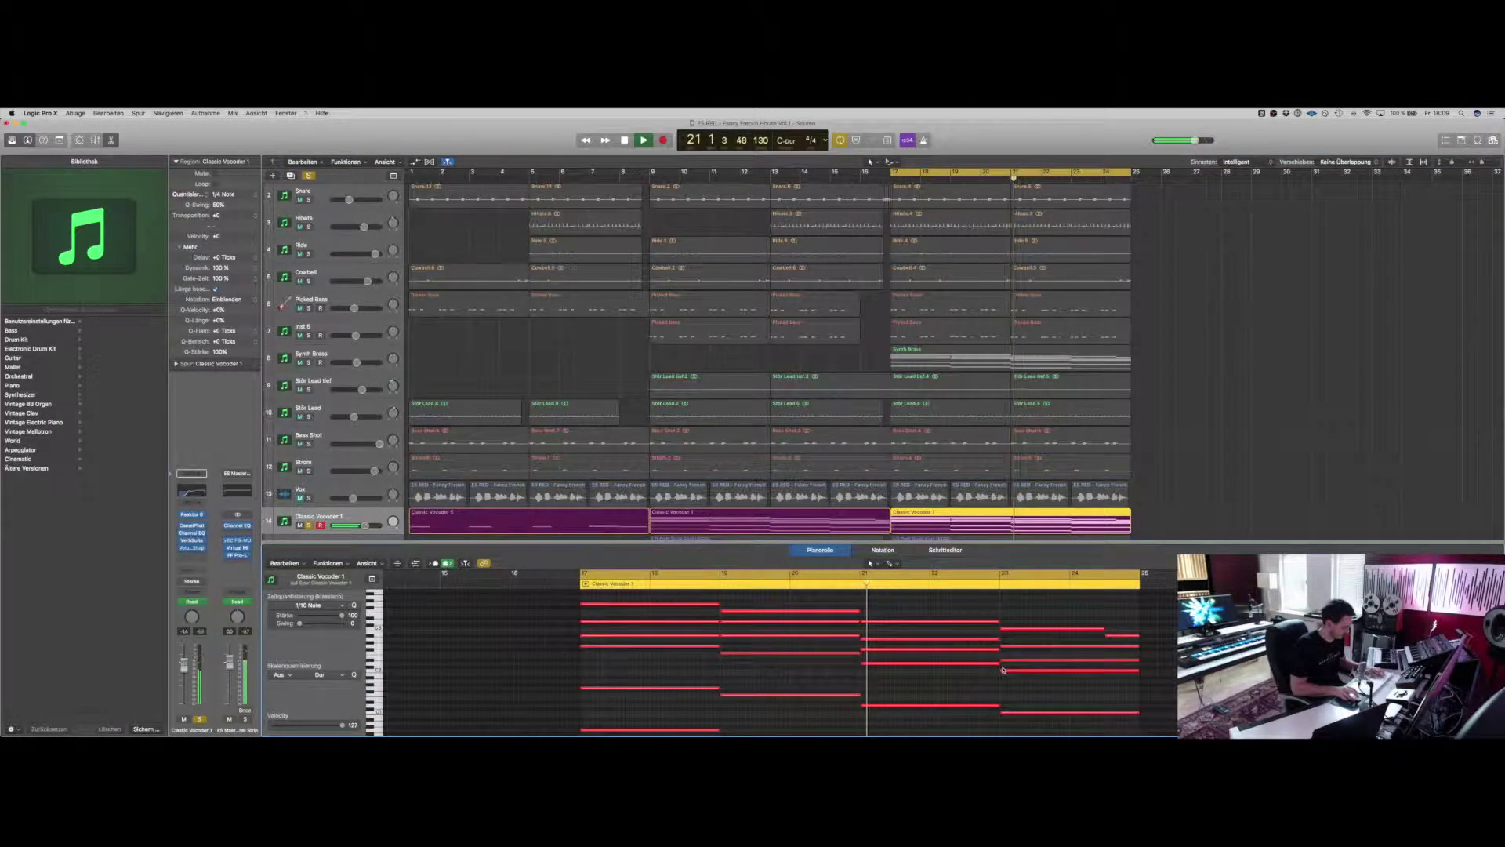
{"action": "key", "text": "b"}
{"action": "key", "text": "b"}
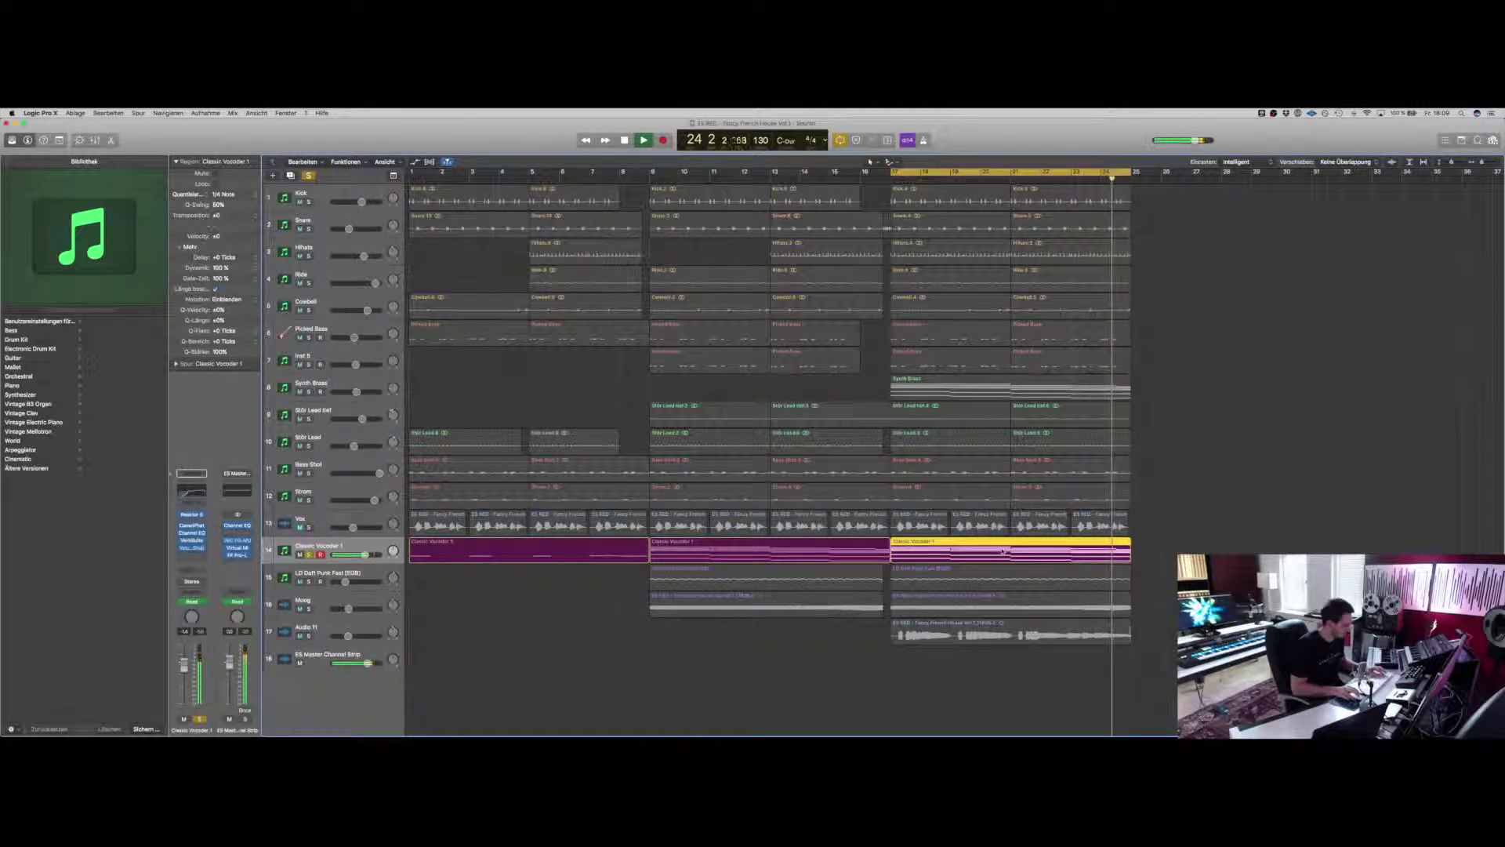
{"action": "key", "text": "space"}
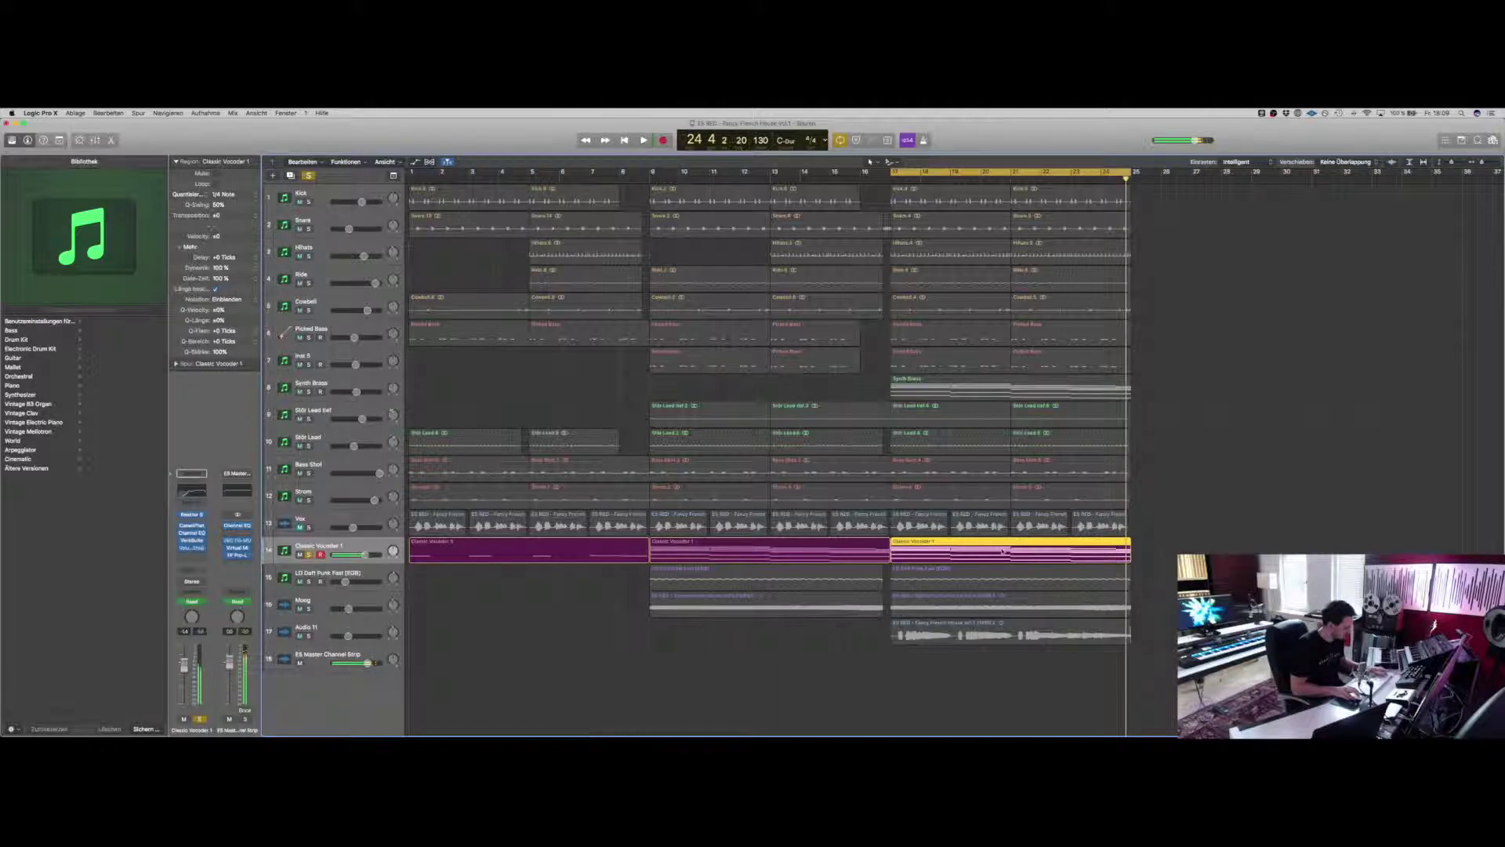
- Solo the Vox track and play the vocal on its own, then stop
{"action": "left_click", "coordinate": [302, 529]}
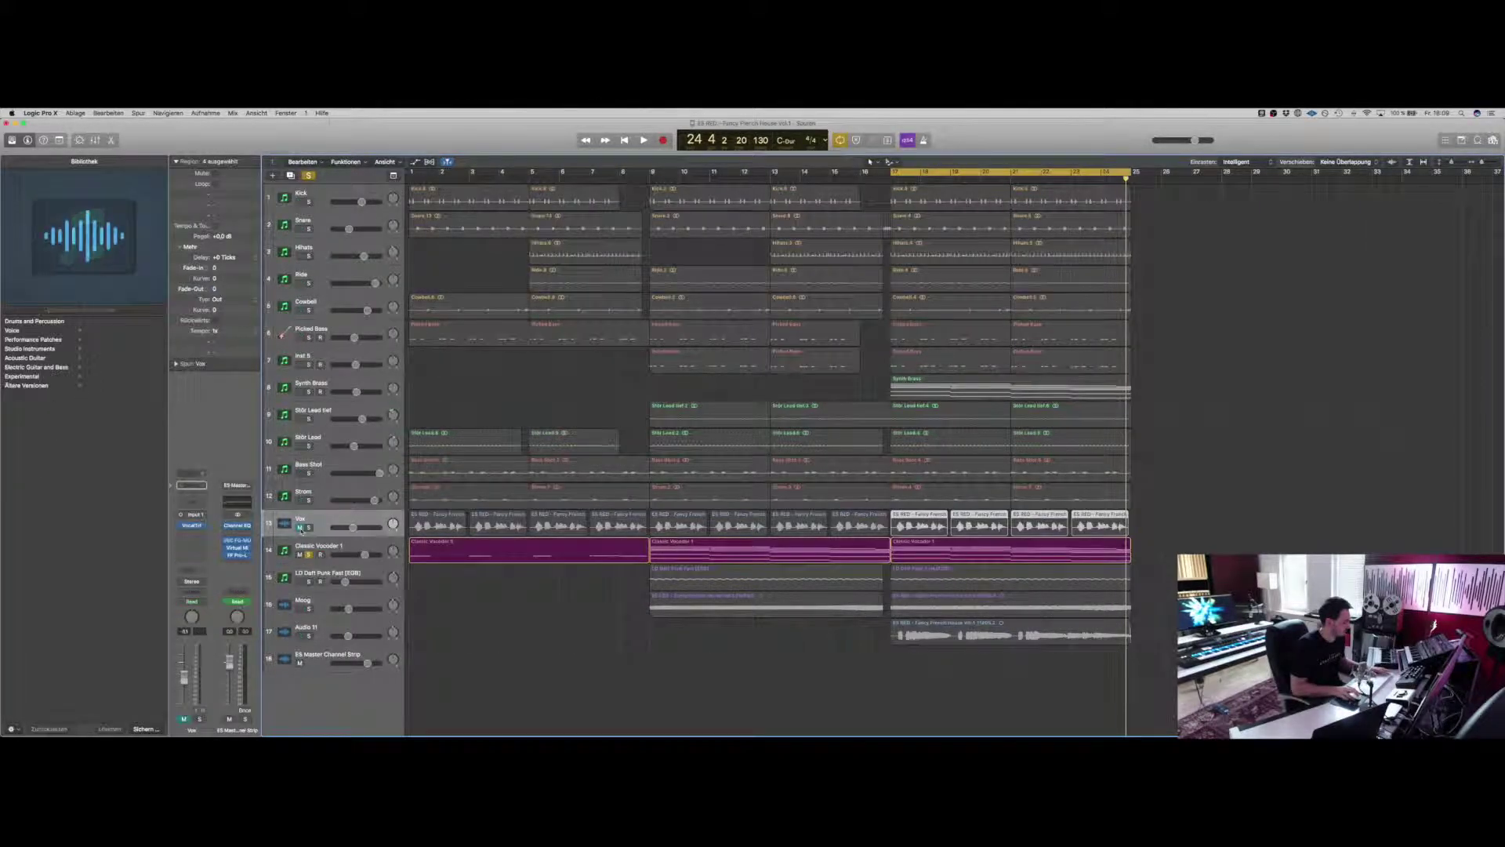
{"action": "left_click", "coordinate": [308, 527]}
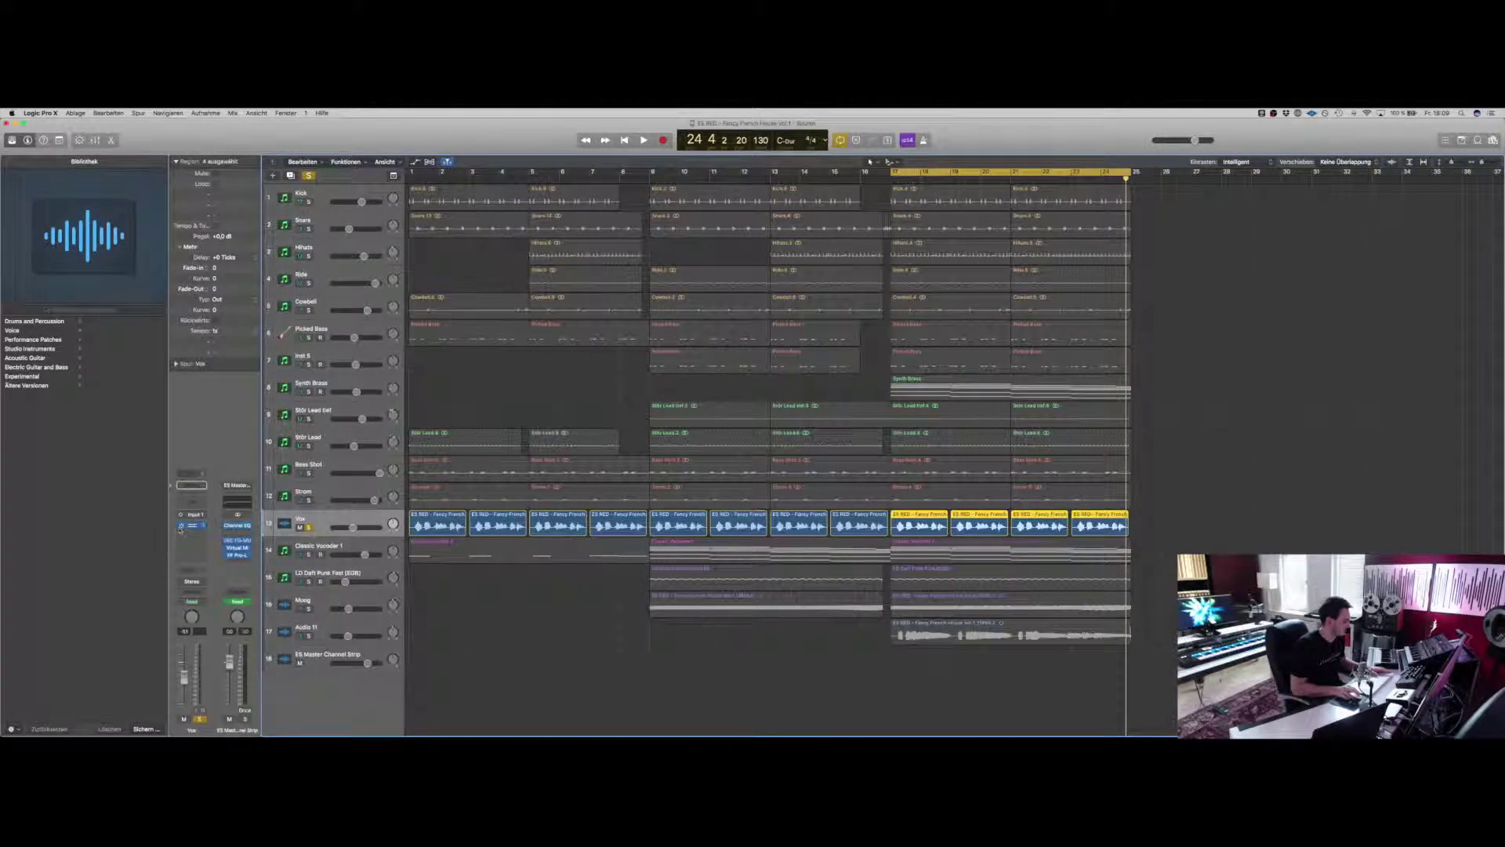
{"action": "key", "text": "space"}
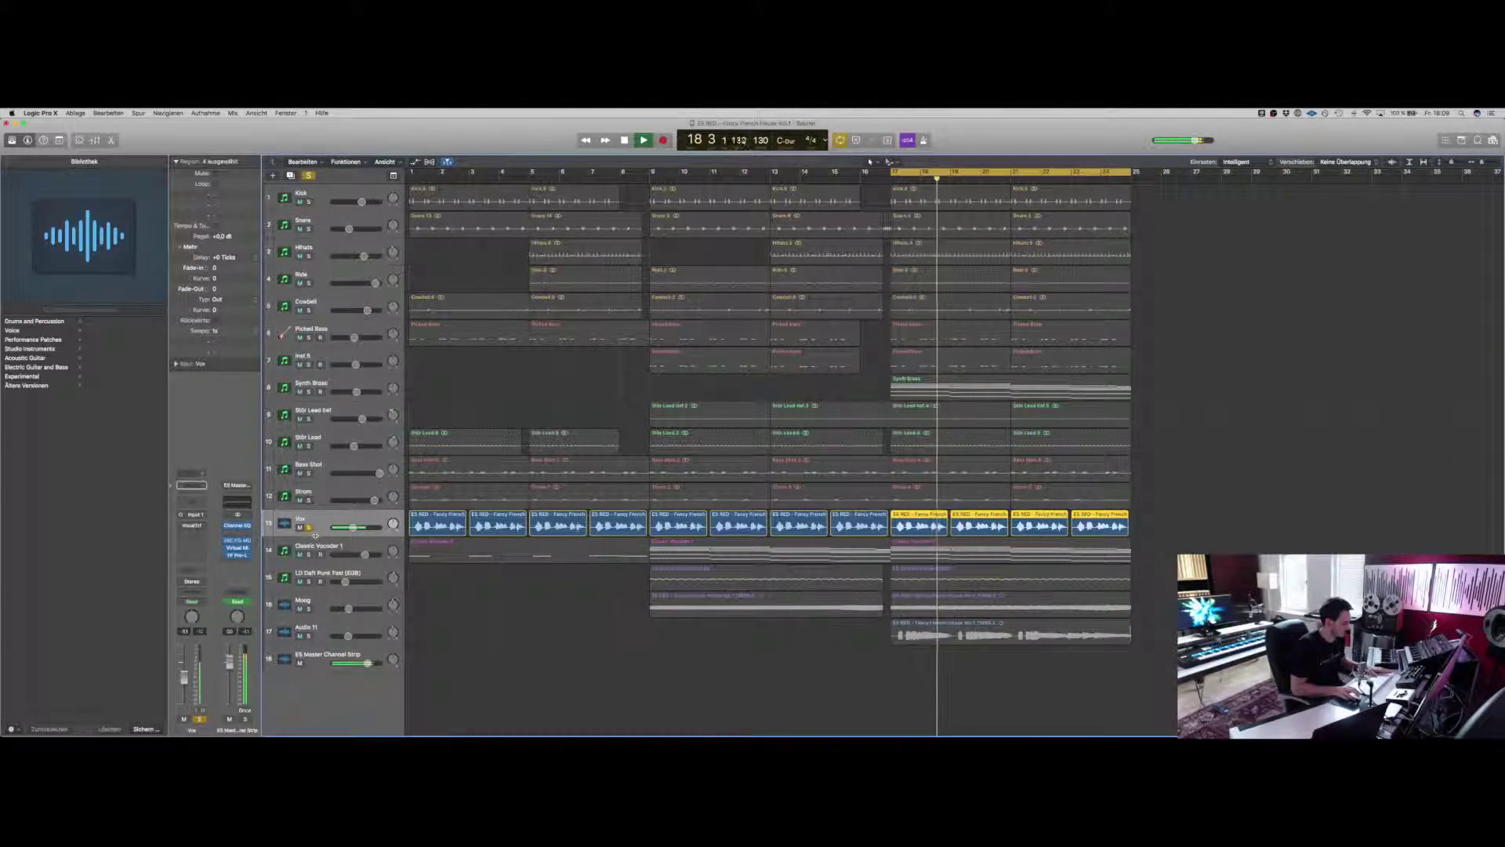
{"action": "key", "text": "space"}
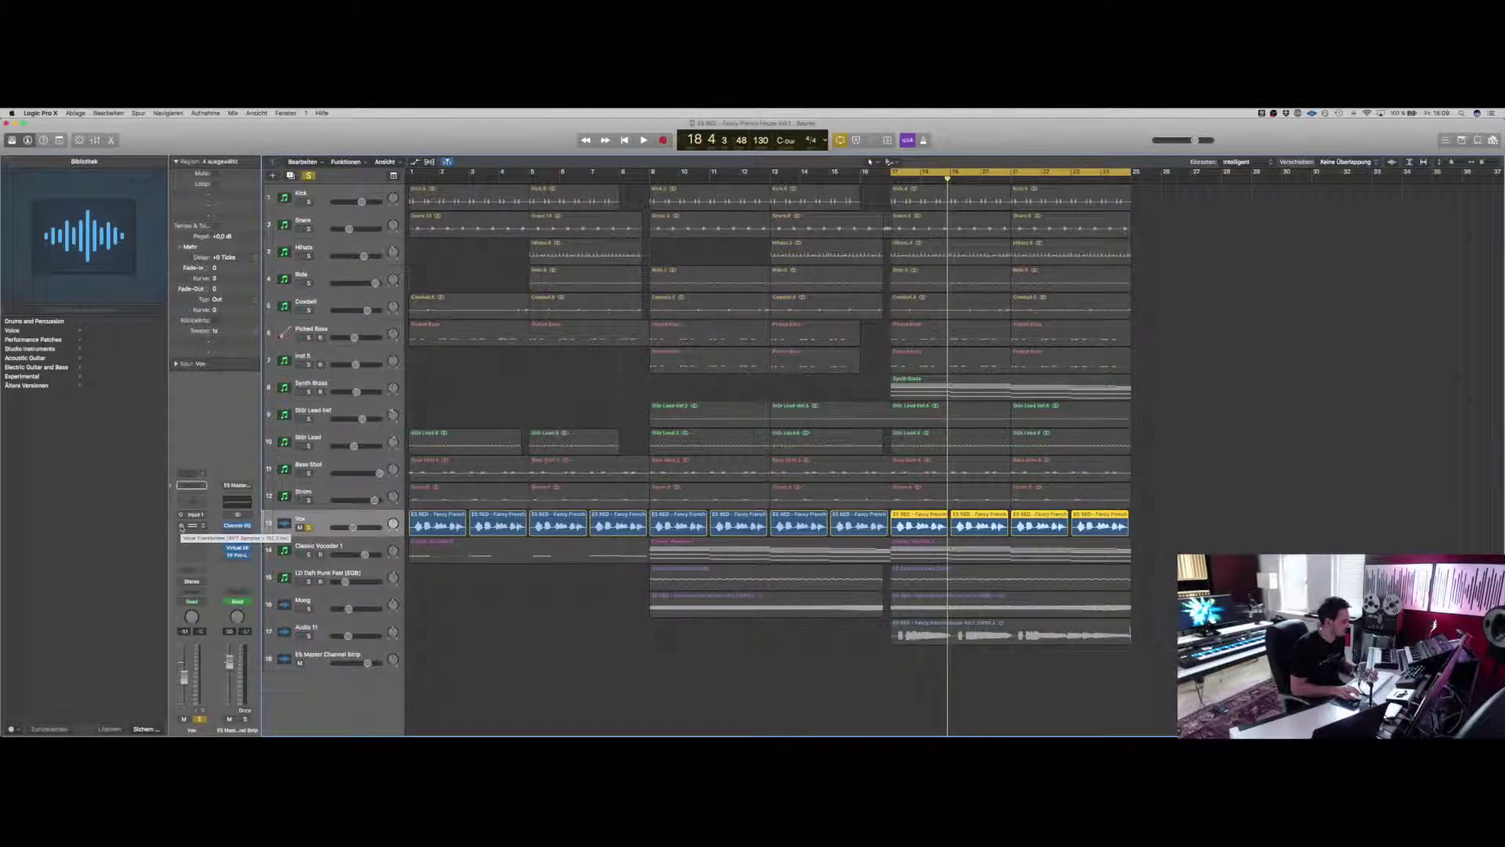
- Open the Vox track's Vocal Transformer, play briefly, and position its window up and to the right
{"action": "left_click", "coordinate": [187, 526]}
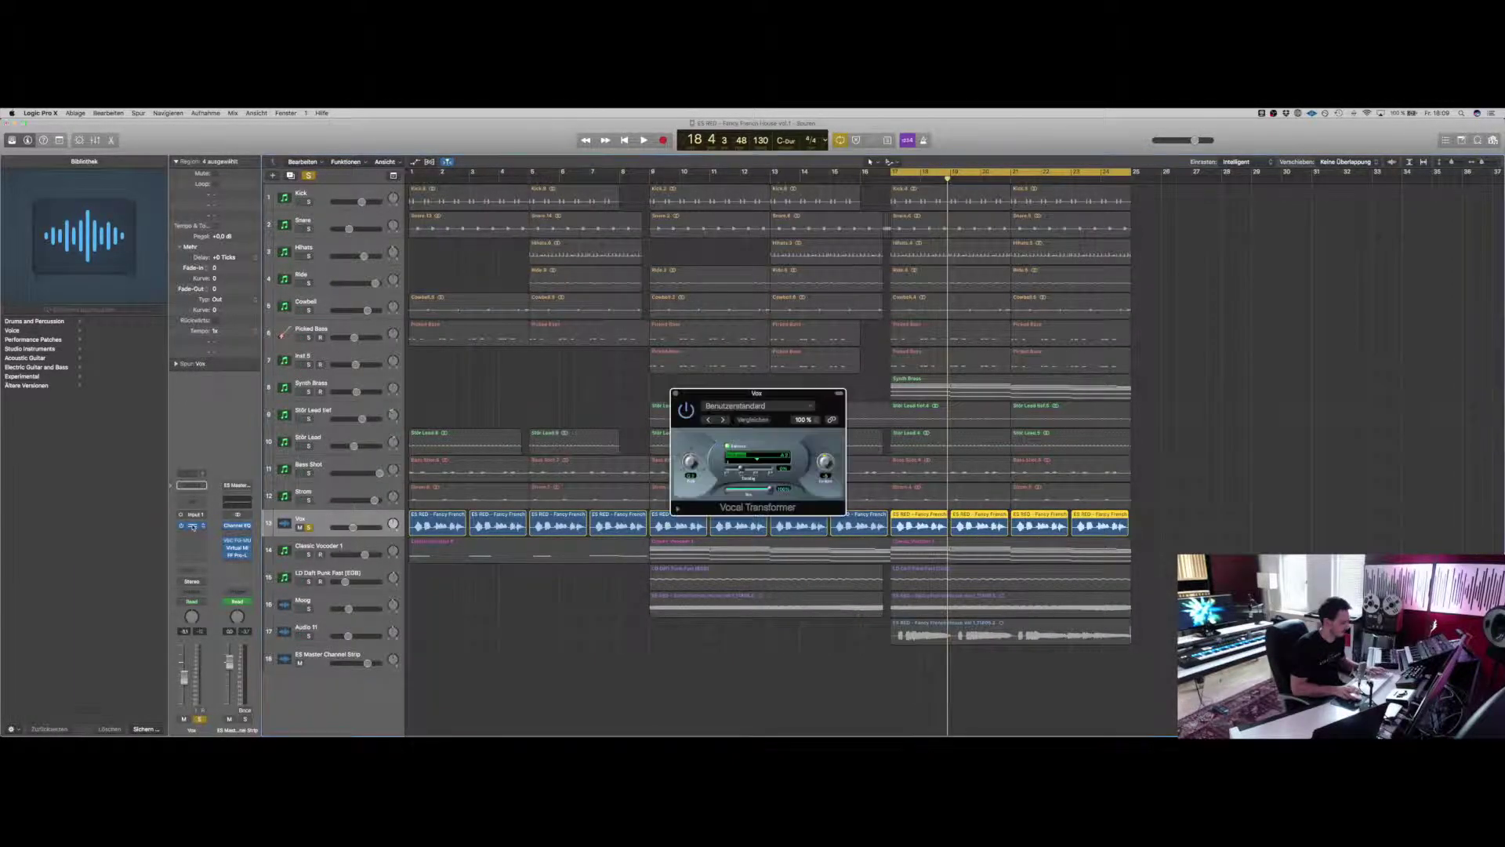
{"action": "key", "text": "space"}
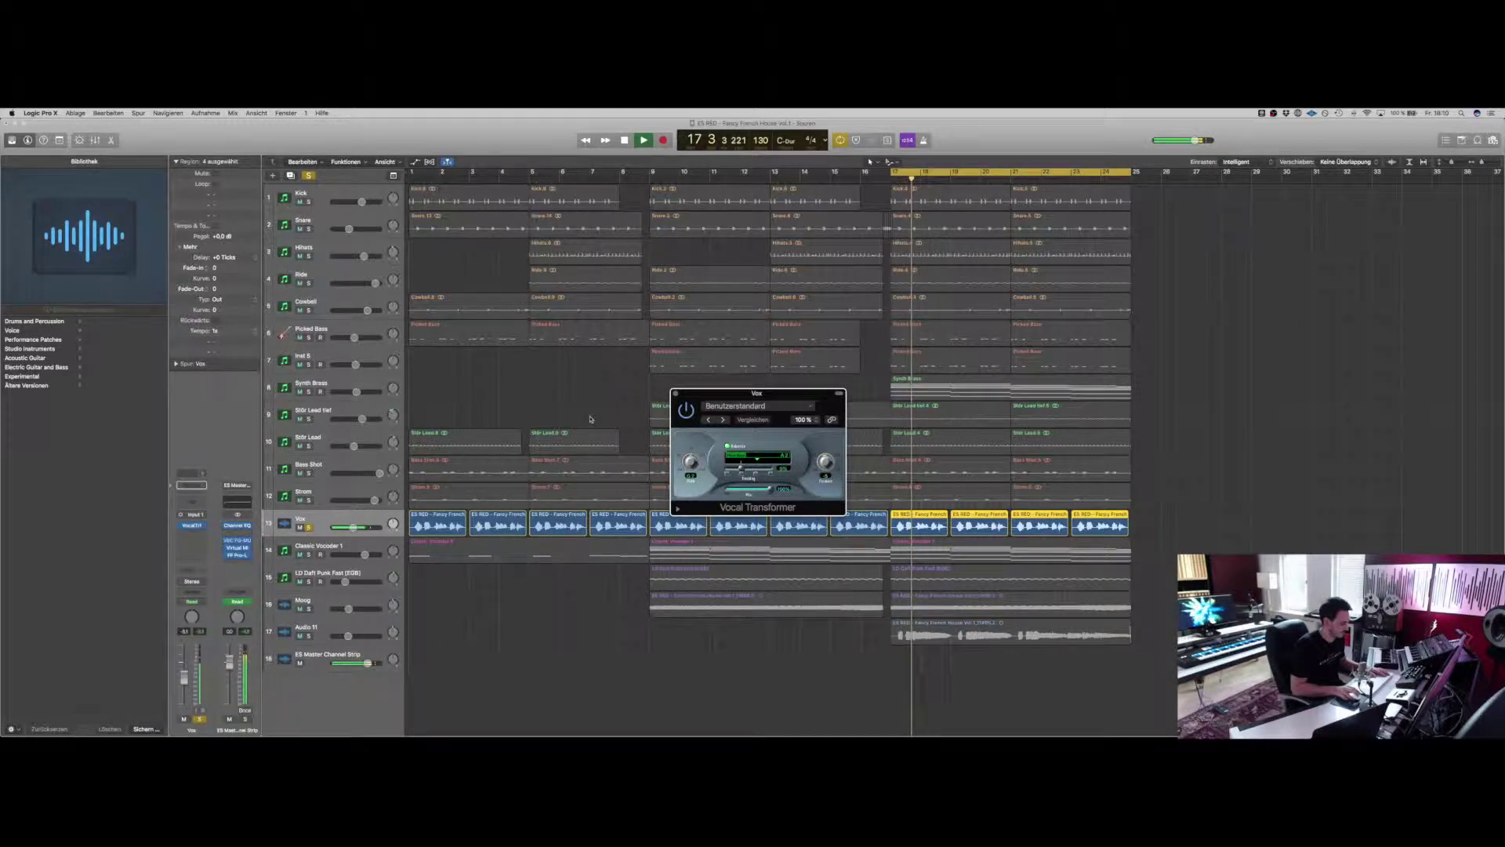
{"action": "left_click_drag", "start_coordinate": [716, 399], "coordinate": [715, 388]}
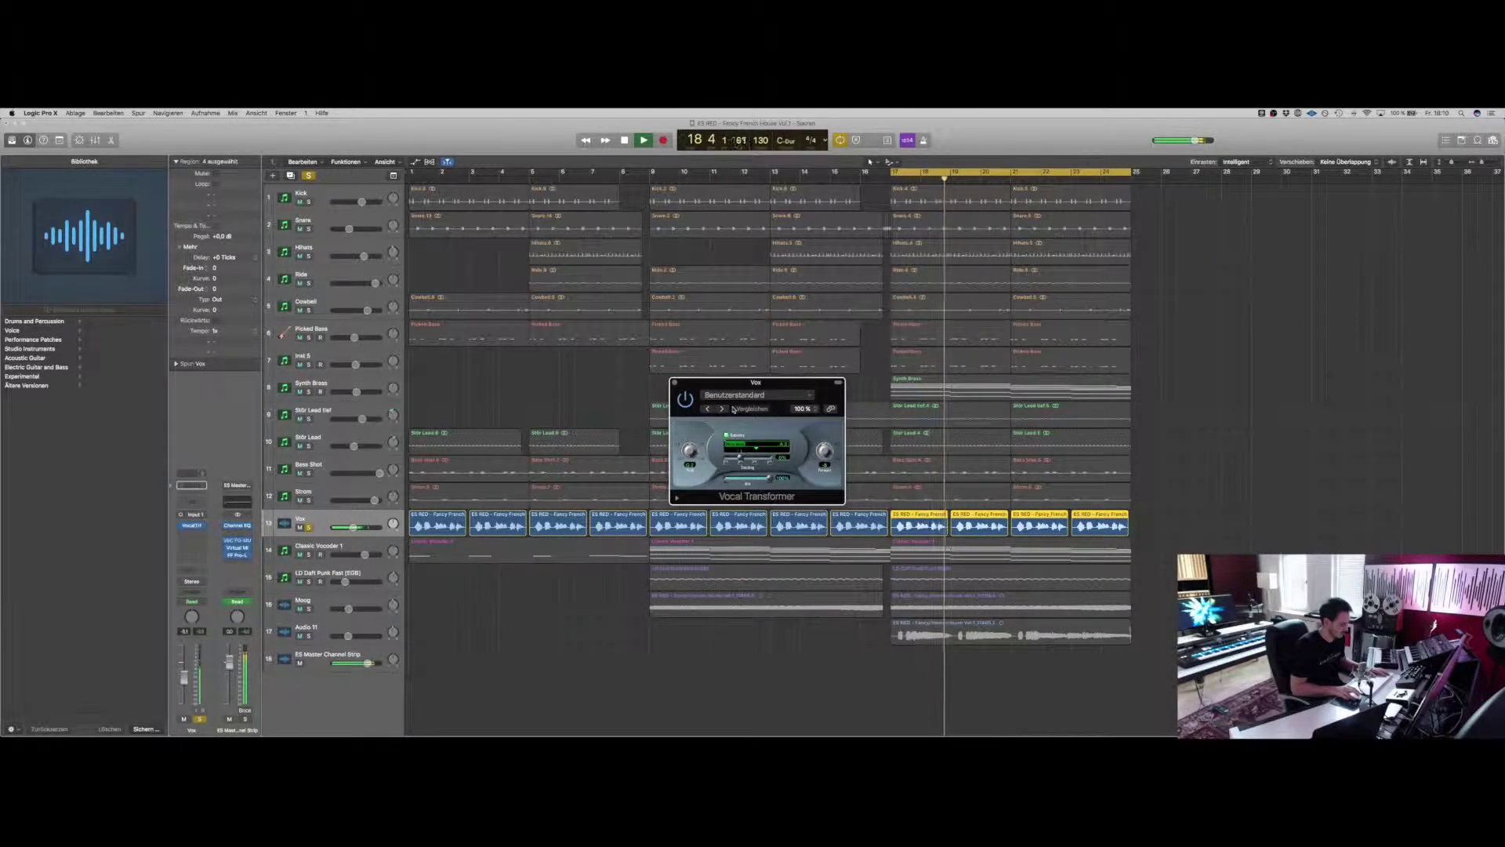
{"action": "key", "text": "space"}
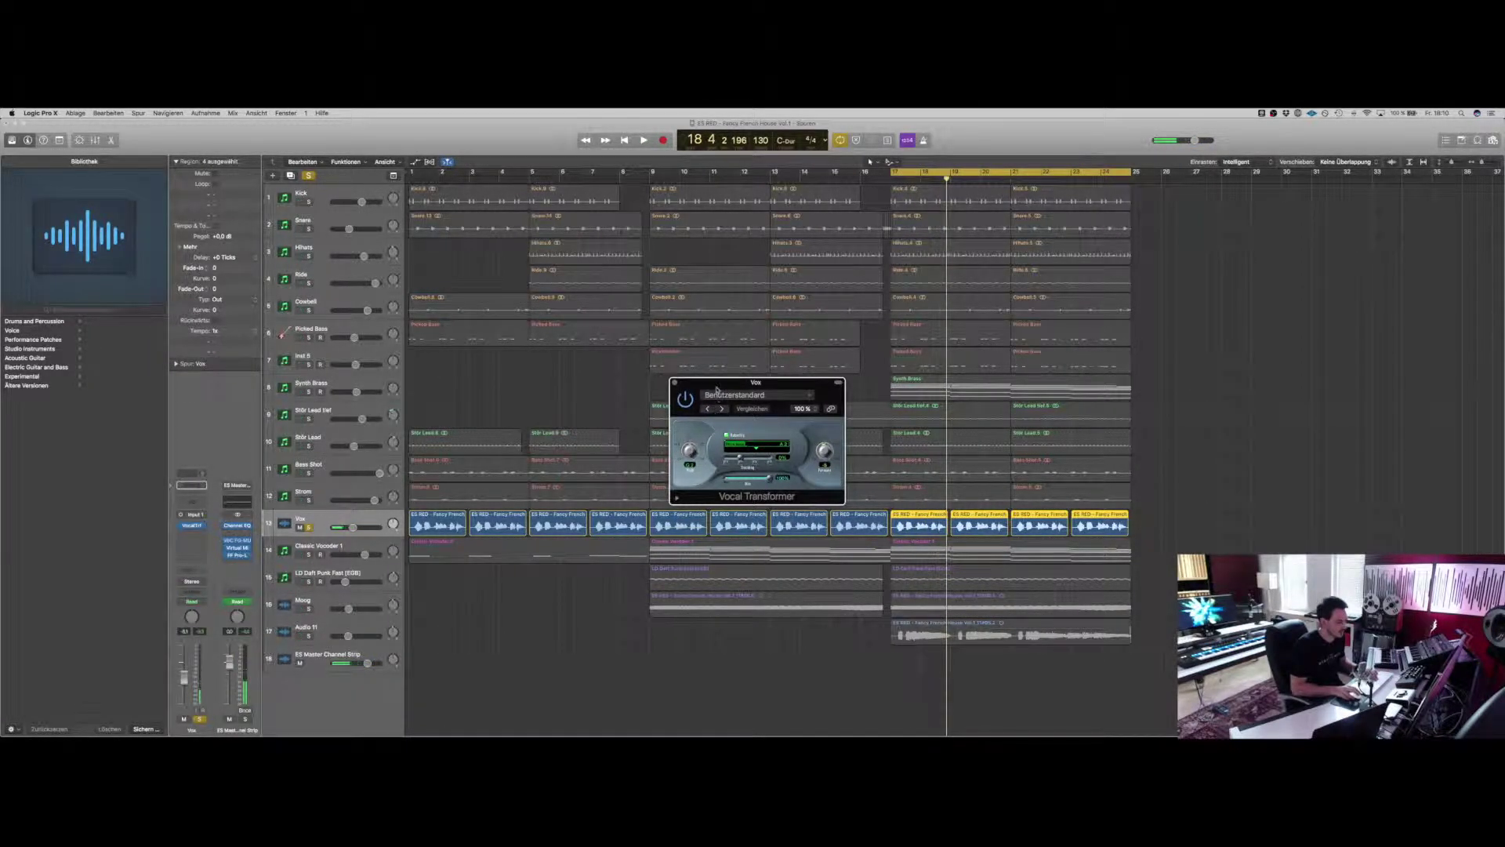
{"action": "mouse_move", "coordinate": [716, 389]}
{"action": "left_mouse_down"}
{"action": "mouse_move", "coordinate": [751, 389]}
{"action": "mouse_move", "coordinate": [694, 385]}
{"action": "left_mouse_up"}
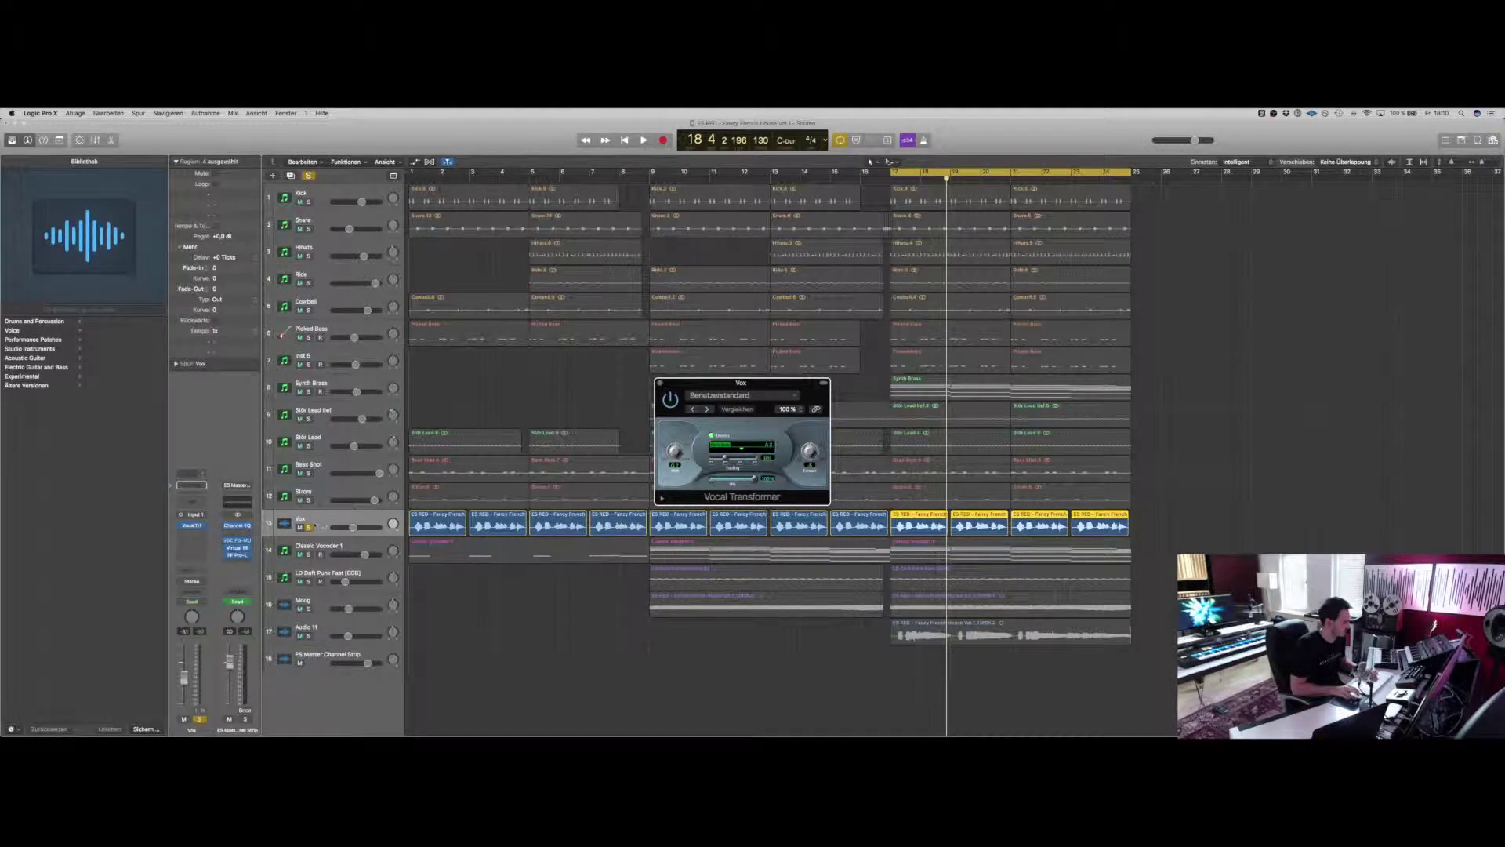
{"action": "left_click_drag", "start_coordinate": [693, 388], "coordinate": [709, 373]}
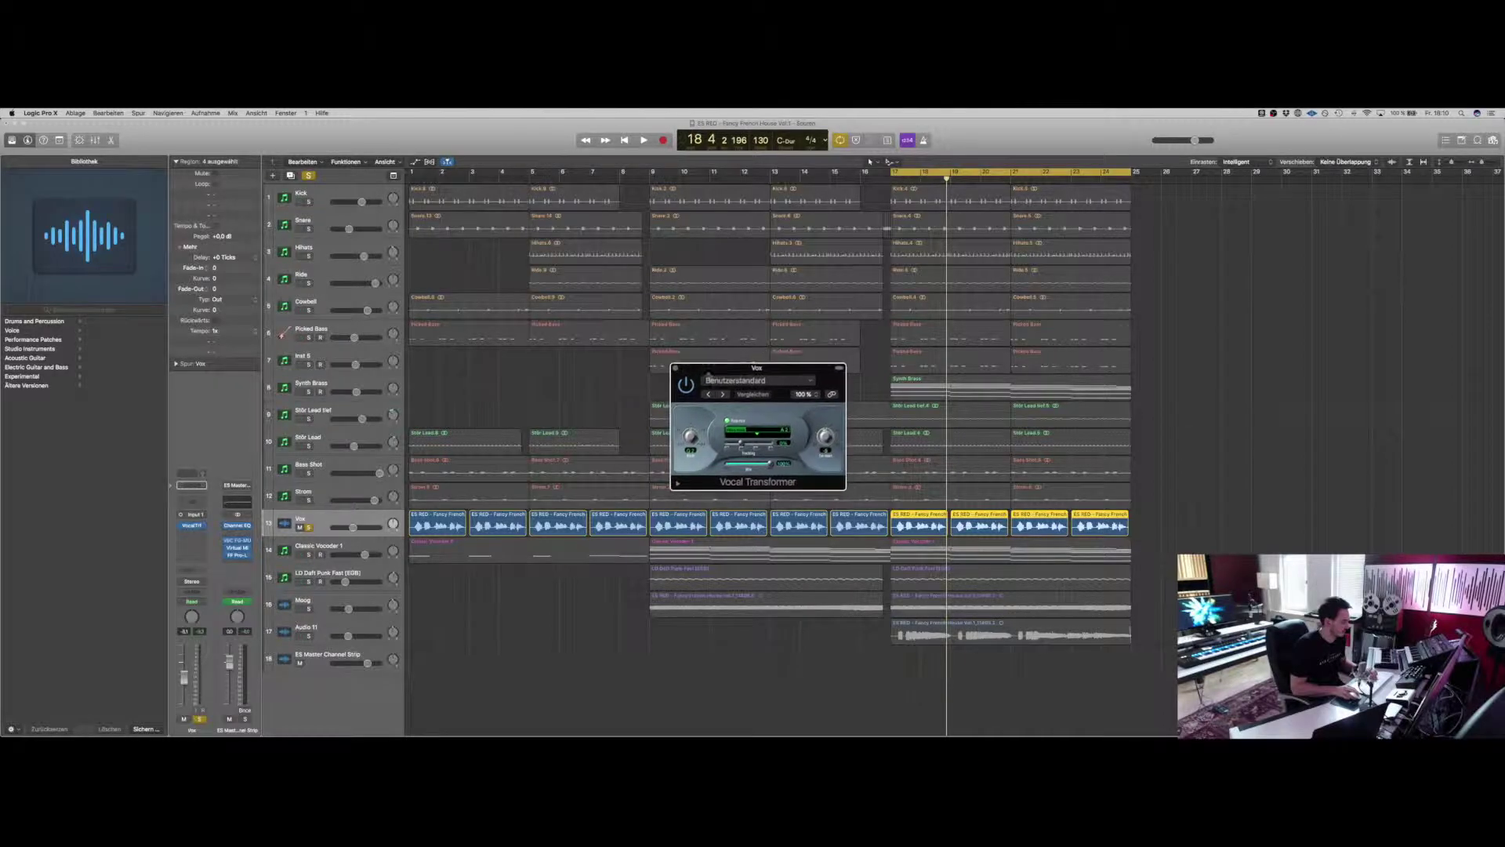
- Unsolo Vox, then solo and select the Classic Vocoder 1 track
{"action": "left_click", "coordinate": [308, 527]}
{"action": "left_click", "coordinate": [308, 555]}
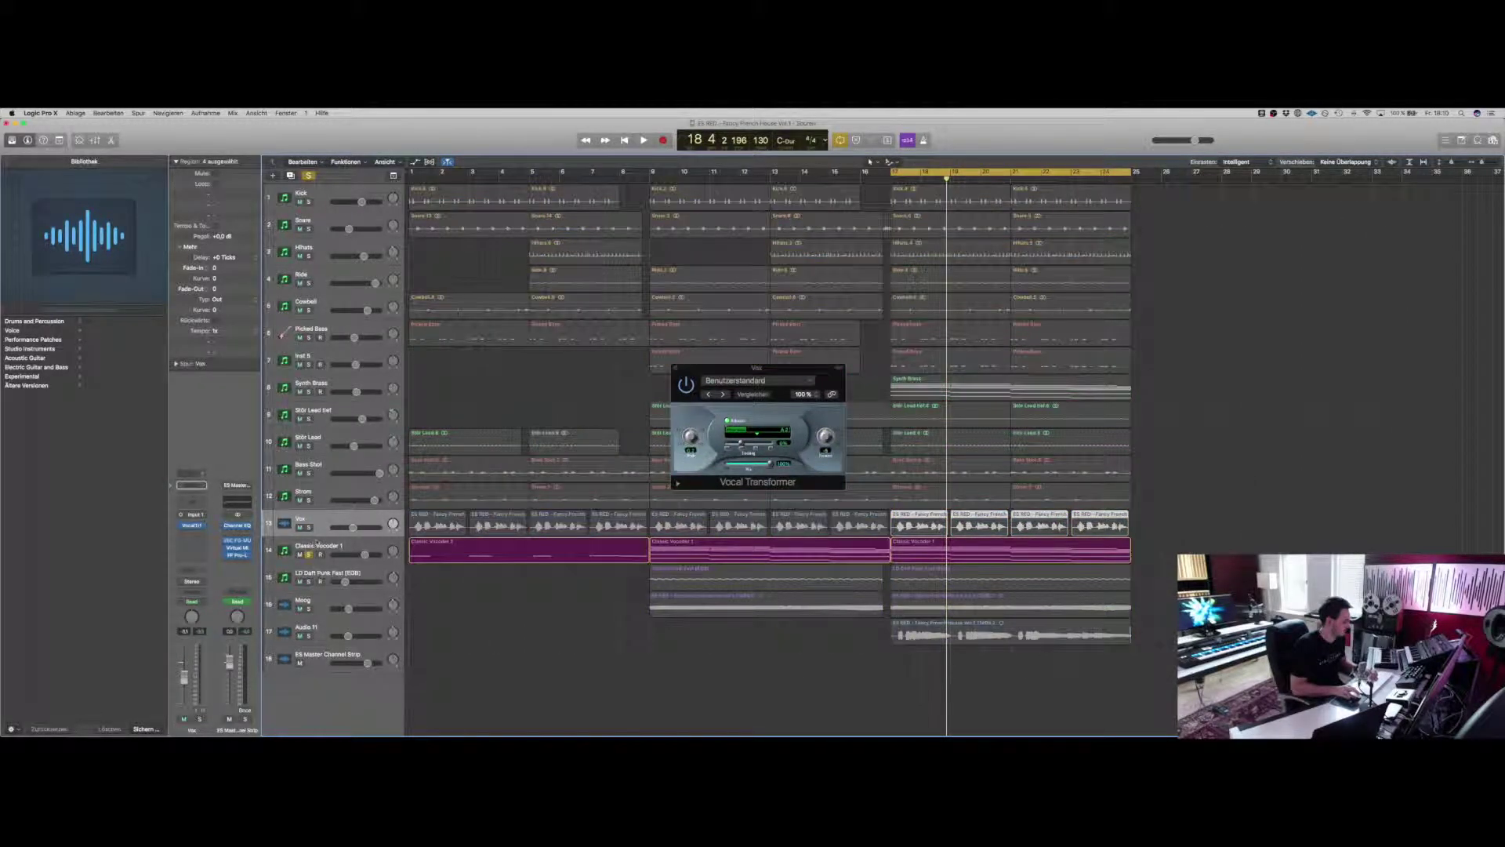
{"action": "left_click", "coordinate": [319, 542]}
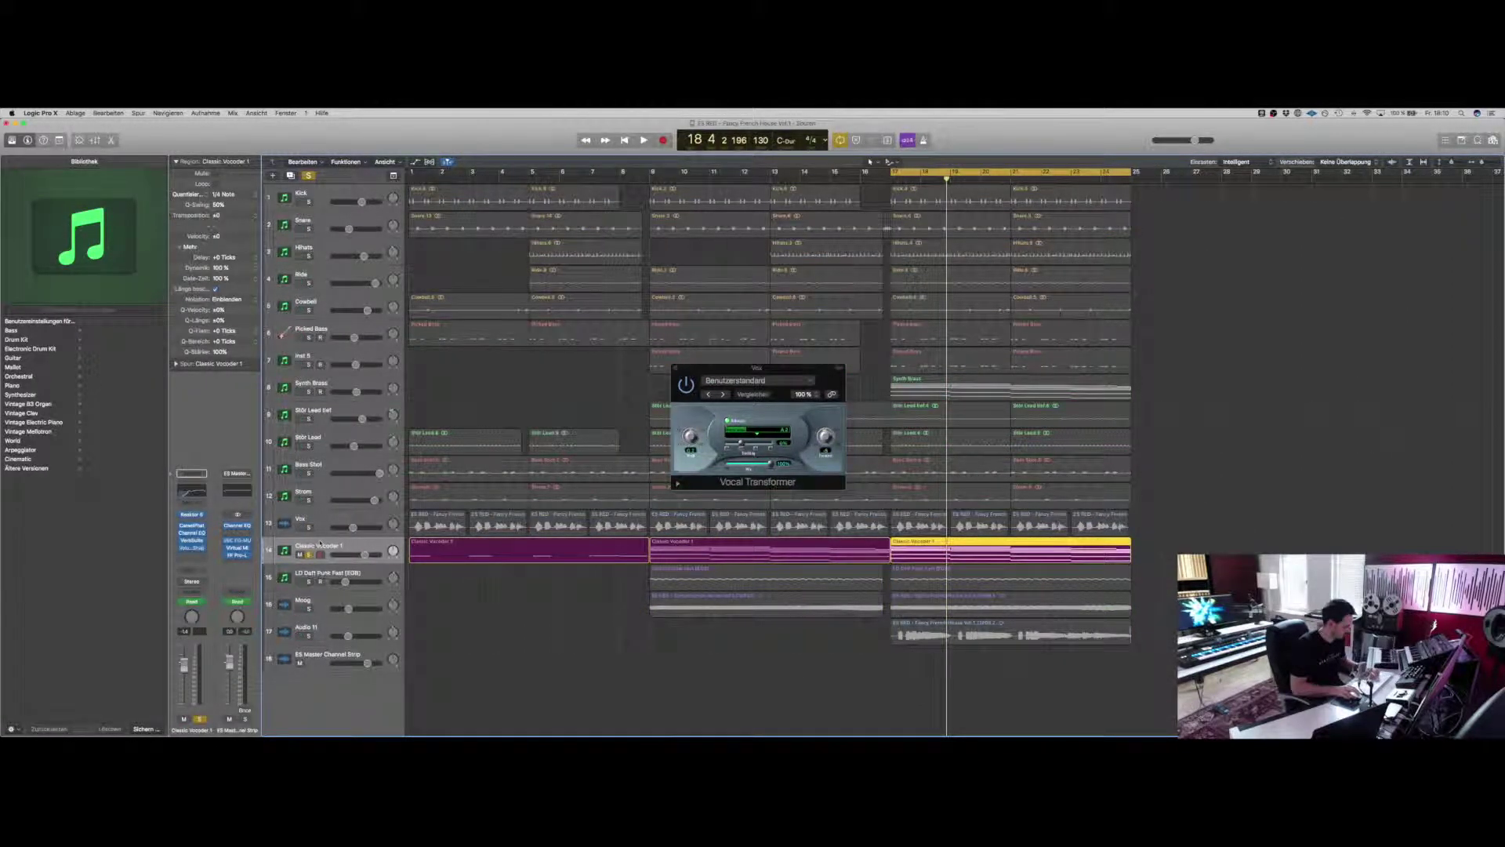
- Open the Reaktor Razor vocoder and browse its preset list without changing presets
{"action": "left_click", "coordinate": [196, 518]}
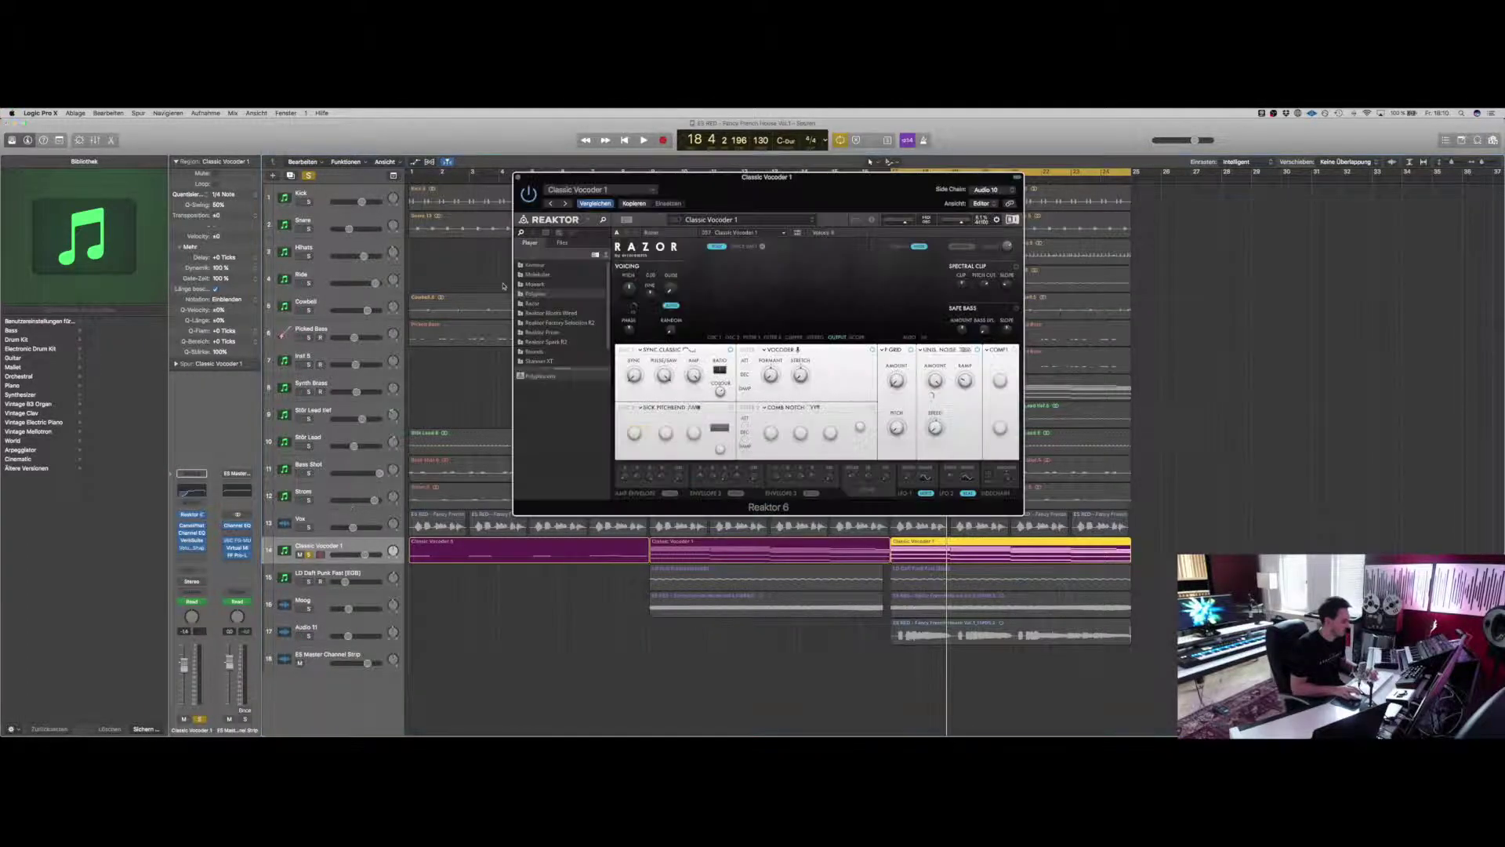
{"action": "left_click_drag", "start_coordinate": [593, 176], "coordinate": [497, 196]}
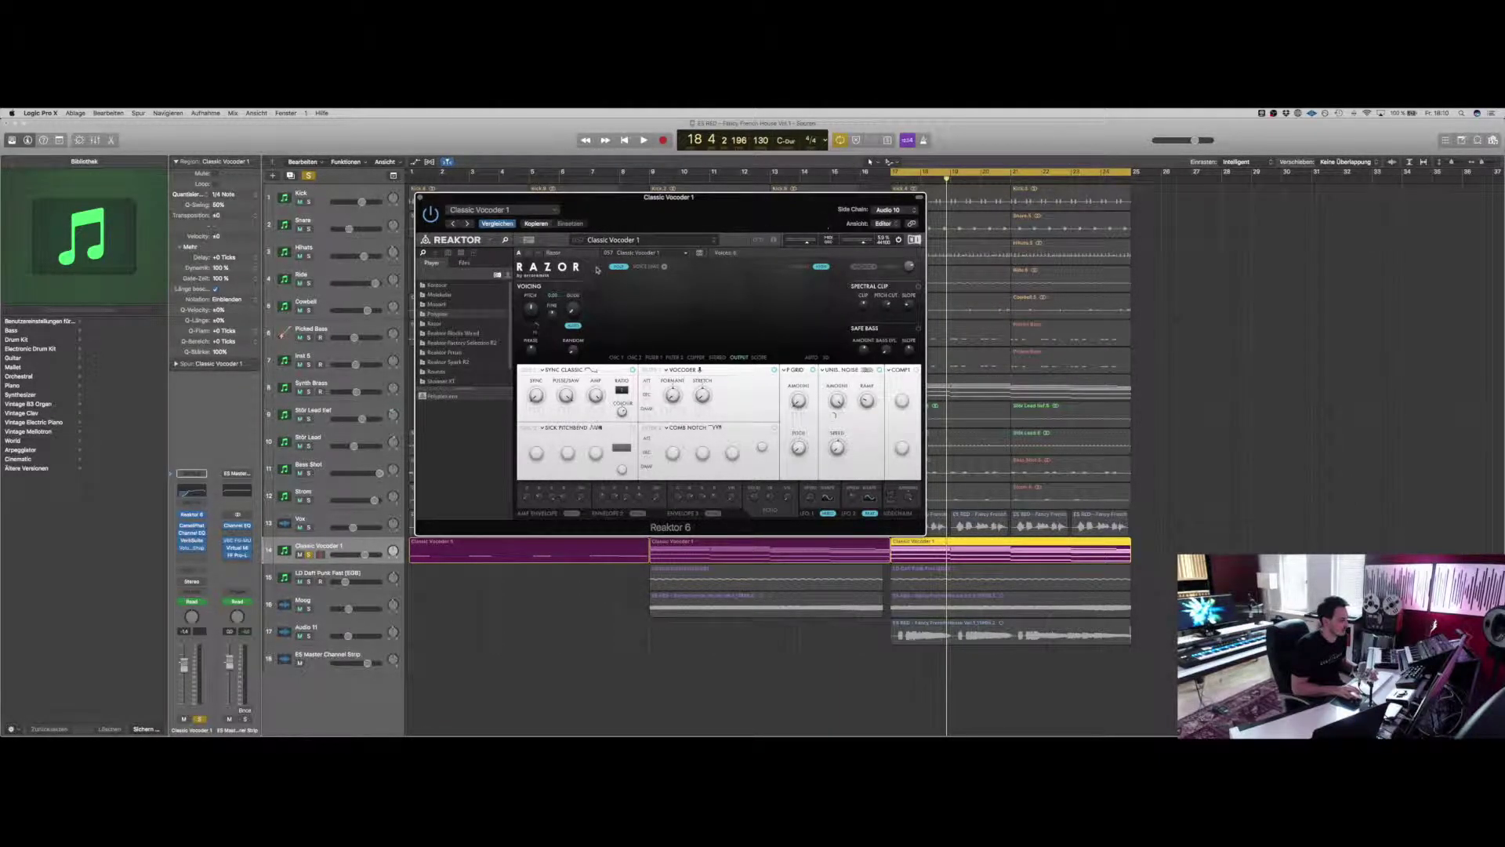
{"action": "left_click", "coordinate": [619, 241]}
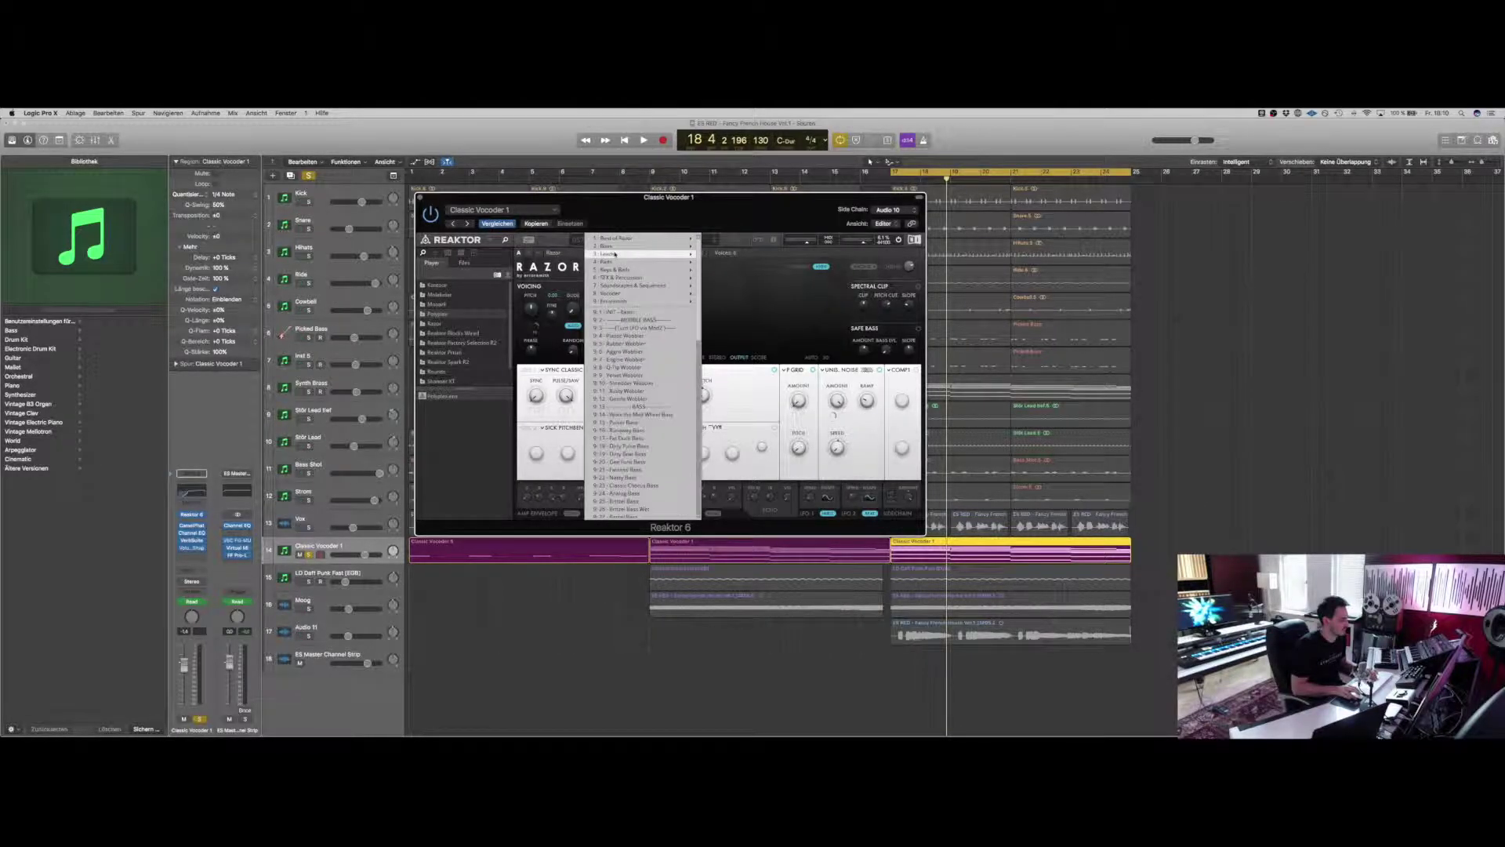
{"action": "mouse_move", "coordinate": [641, 303]}
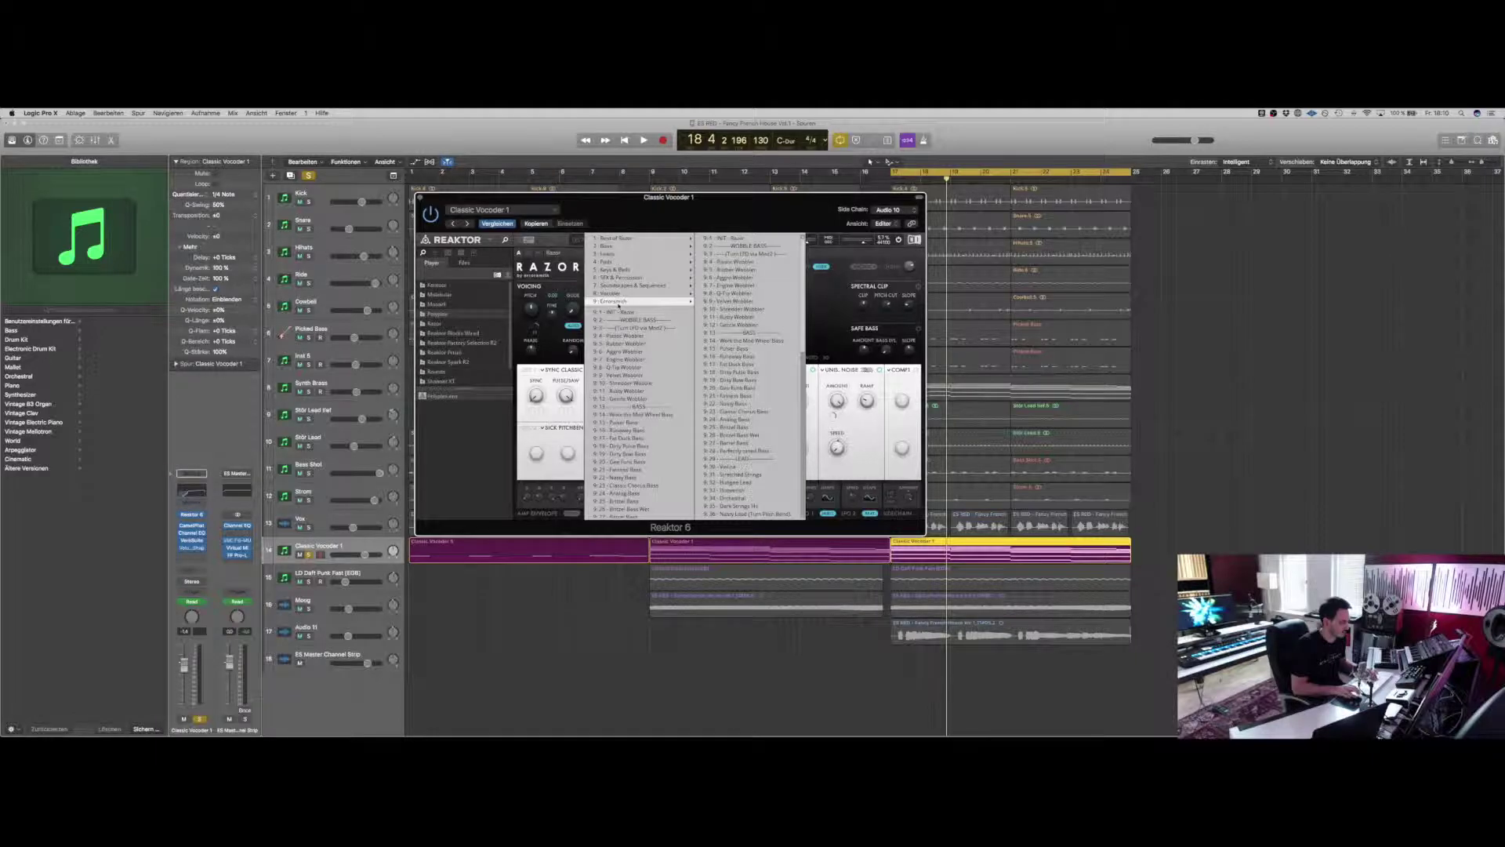
{"action": "left_click", "coordinate": [570, 290]}
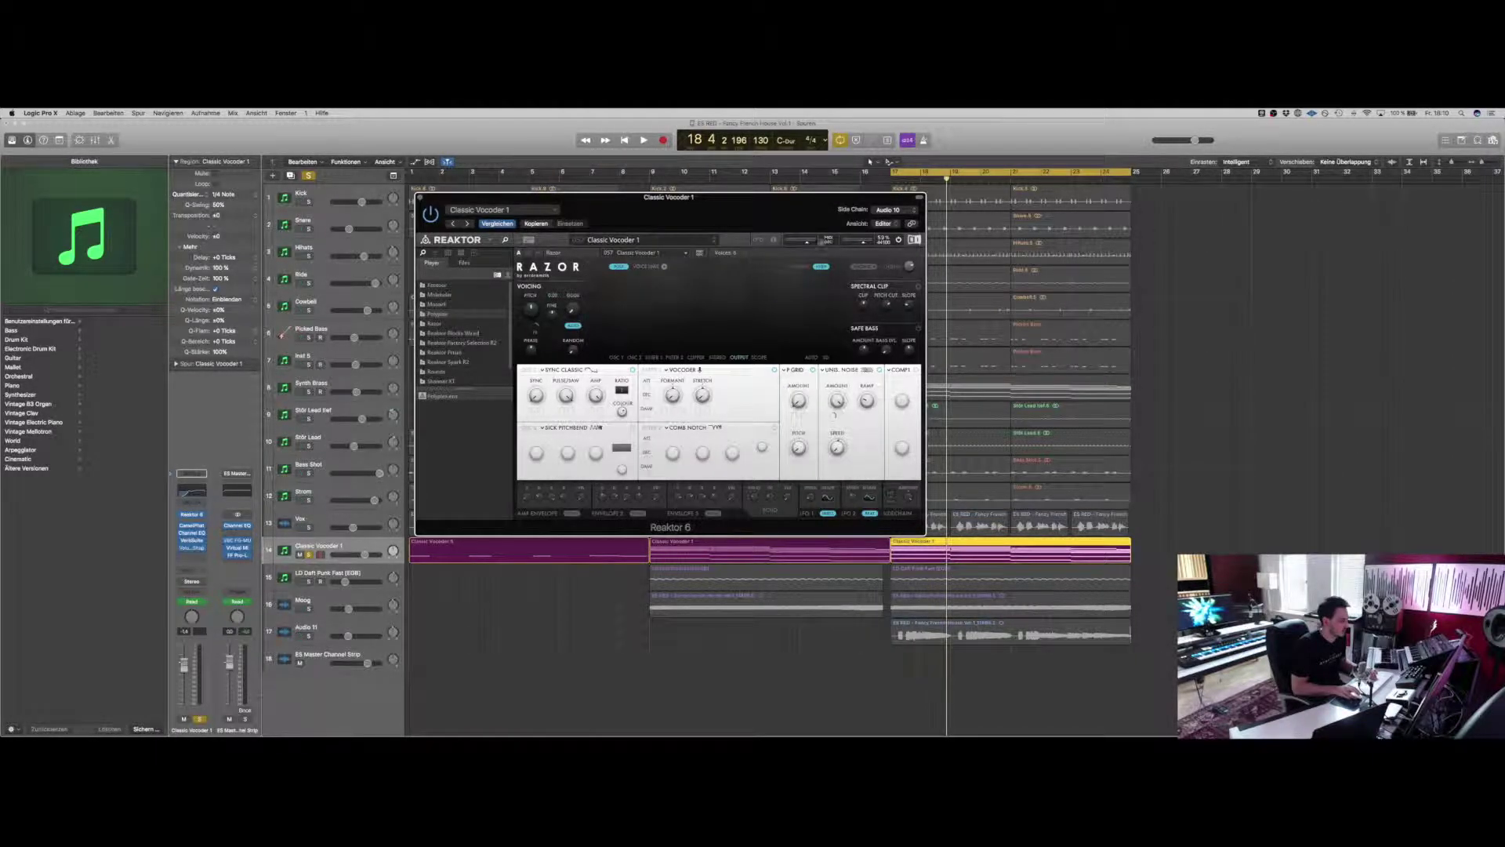
- Lower the vocoder's Formant knob to -22.25
{"action": "left_click_drag", "start_coordinate": [700, 198], "coordinate": [772, 189]}
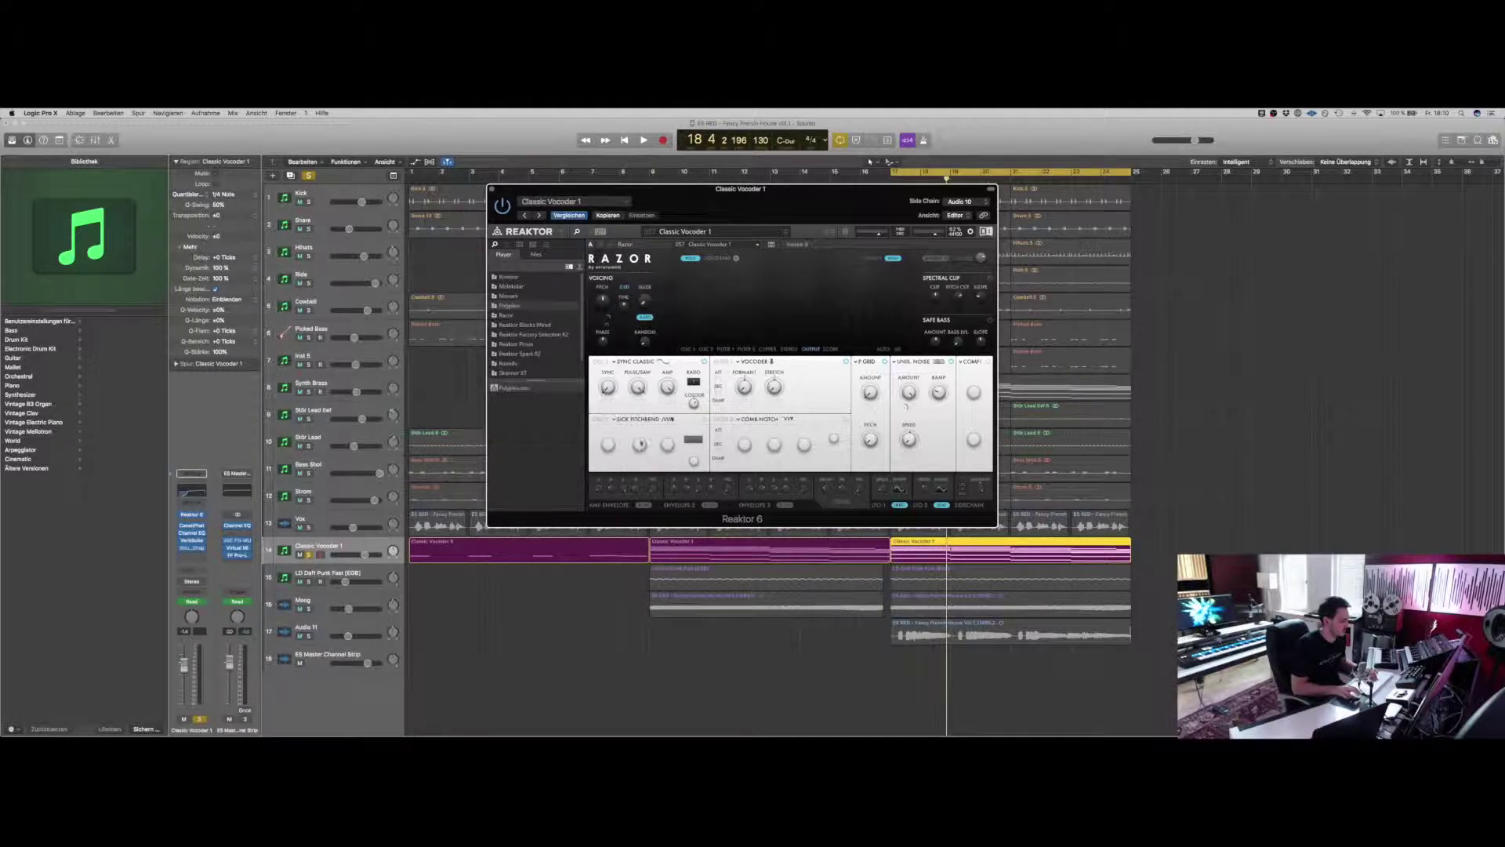
{"action": "left_click_drag", "start_coordinate": [745, 386], "coordinate": [744, 383]}
{"action": "left_click_drag", "start_coordinate": [745, 385], "coordinate": [744, 387]}
{"action": "left_click_drag", "start_coordinate": [817, 203], "coordinate": [803, 222]}
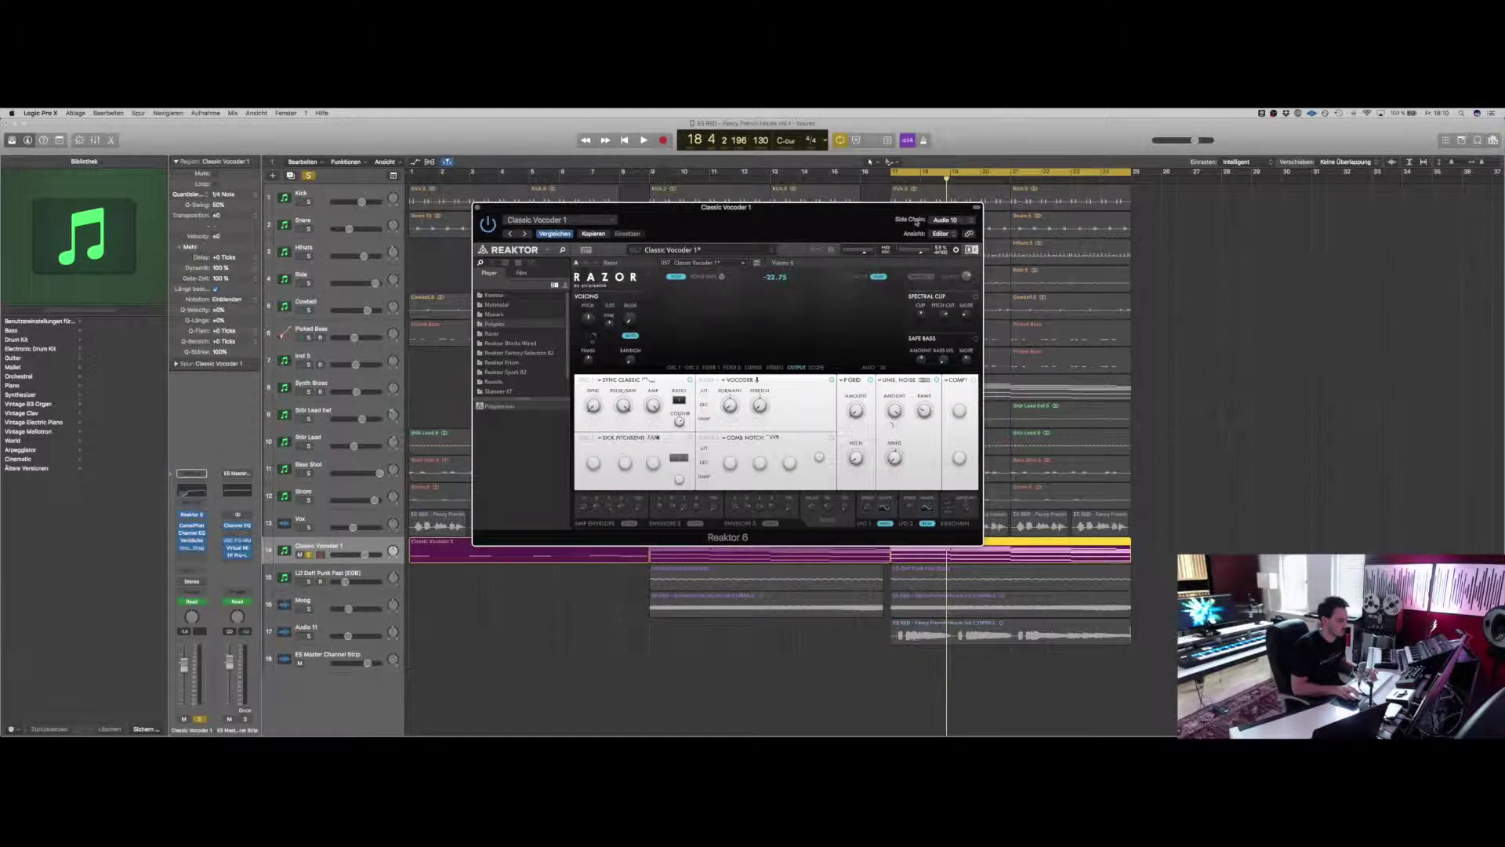
- Keep Audio 10 - Vox as the side chain source and close the Reaktor window
{"action": "left_click", "coordinate": [948, 222]}
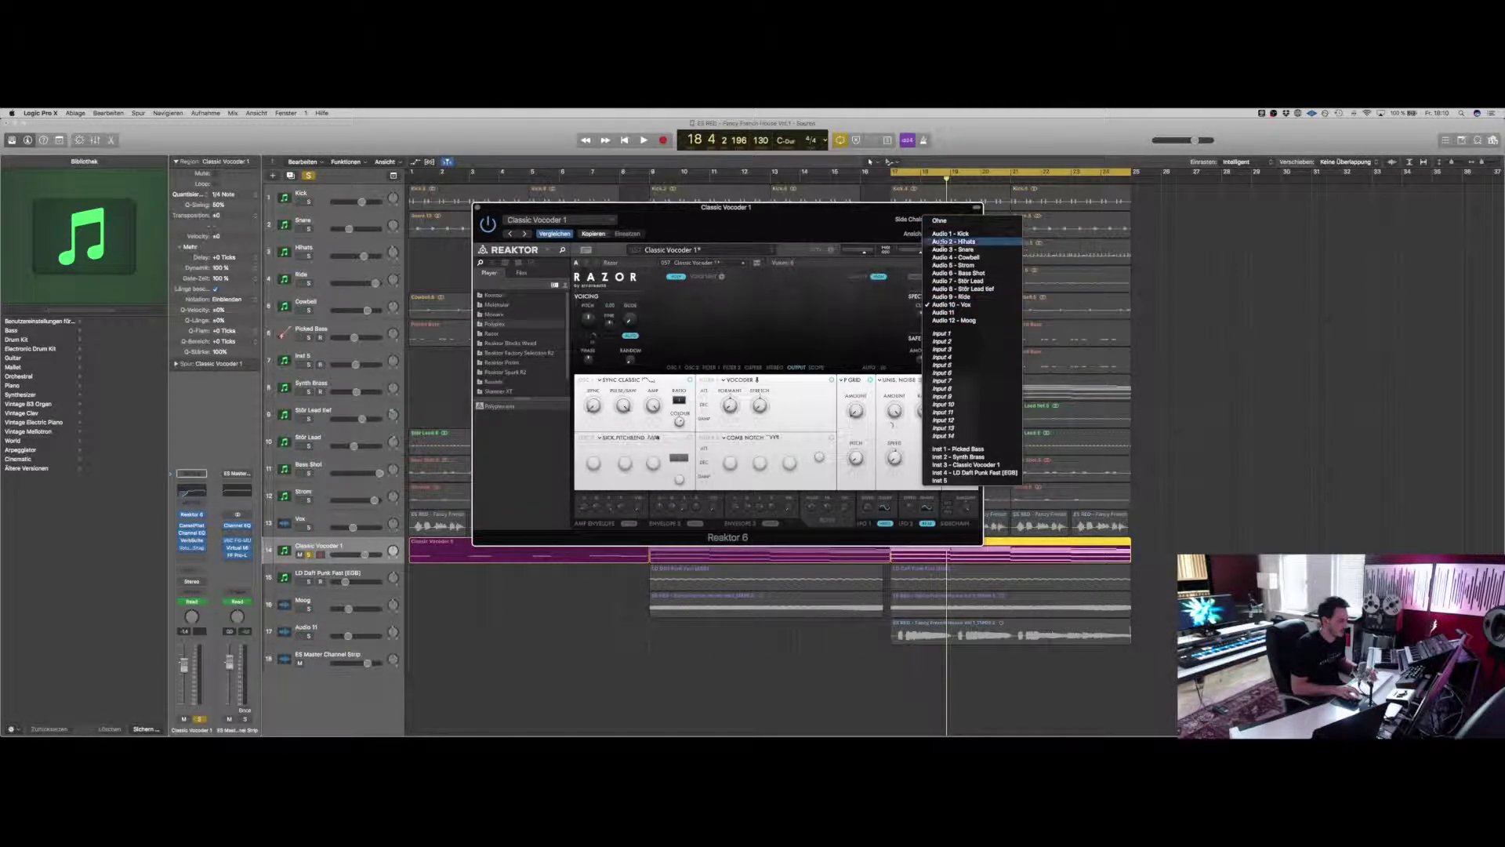
{"action": "left_click", "coordinate": [844, 213]}
{"action": "left_click_drag", "start_coordinate": [475, 211], "coordinate": [485, 177]}
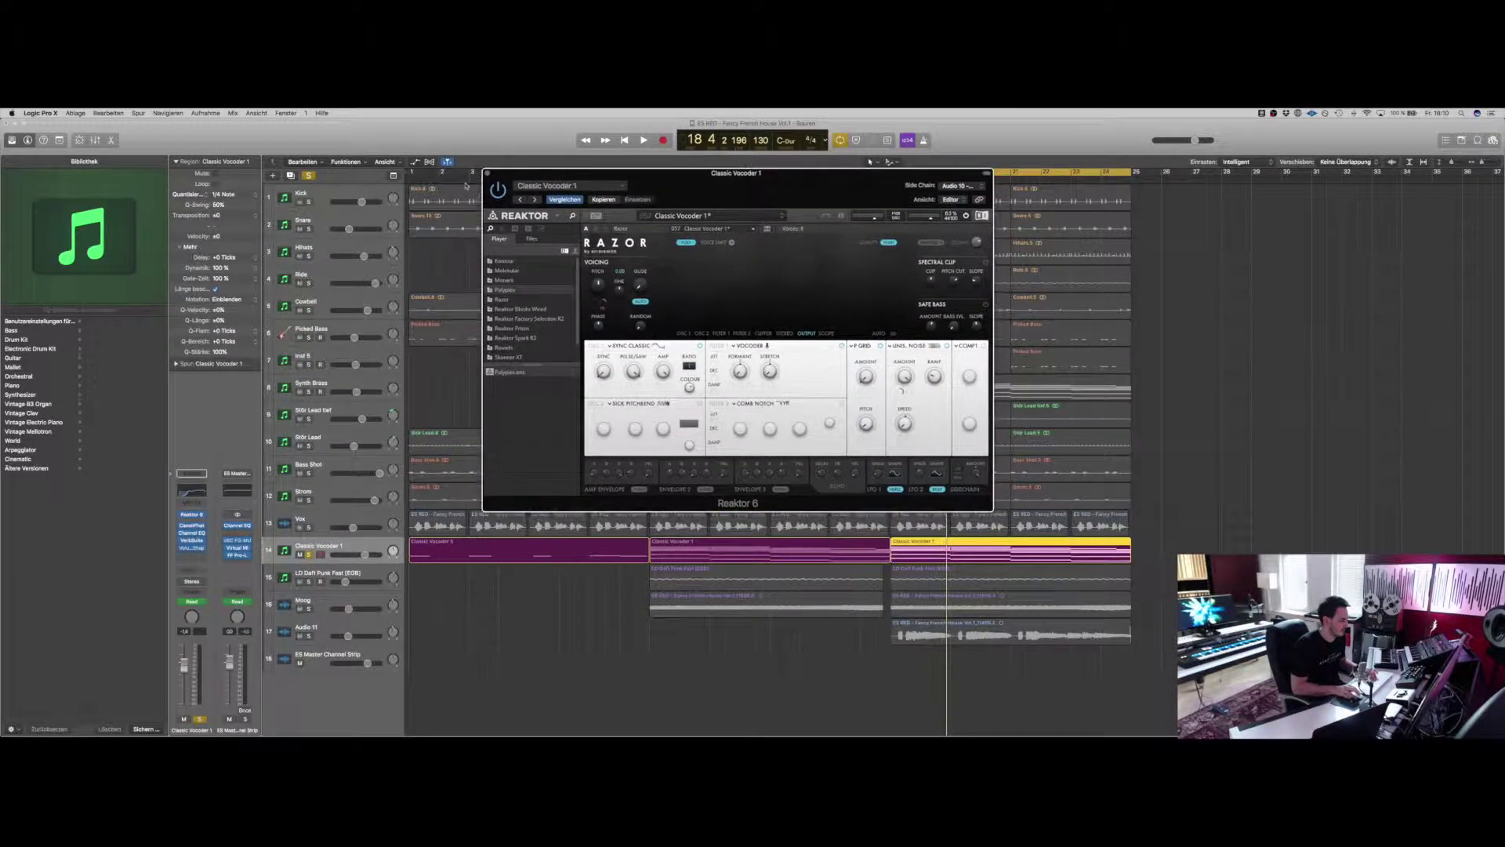
{"action": "left_click", "coordinate": [487, 174]}
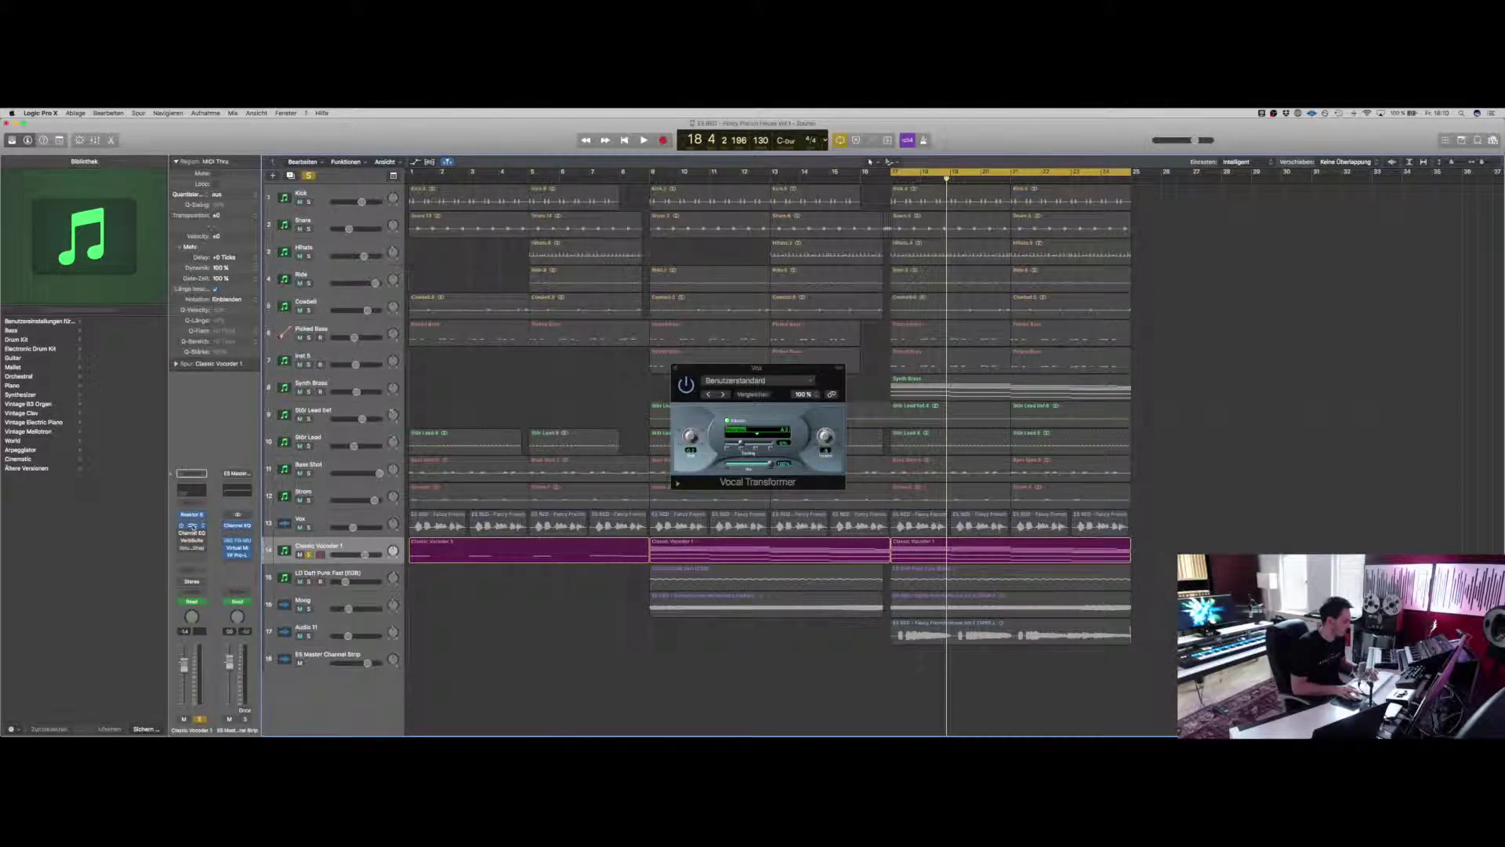
- Inspect the vocoder track's CamelPhat and Channel EQ effects, closing each afterward
{"action": "left_click", "coordinate": [192, 525]}
{"action": "left_click_drag", "start_coordinate": [322, 249], "coordinate": [460, 287]}
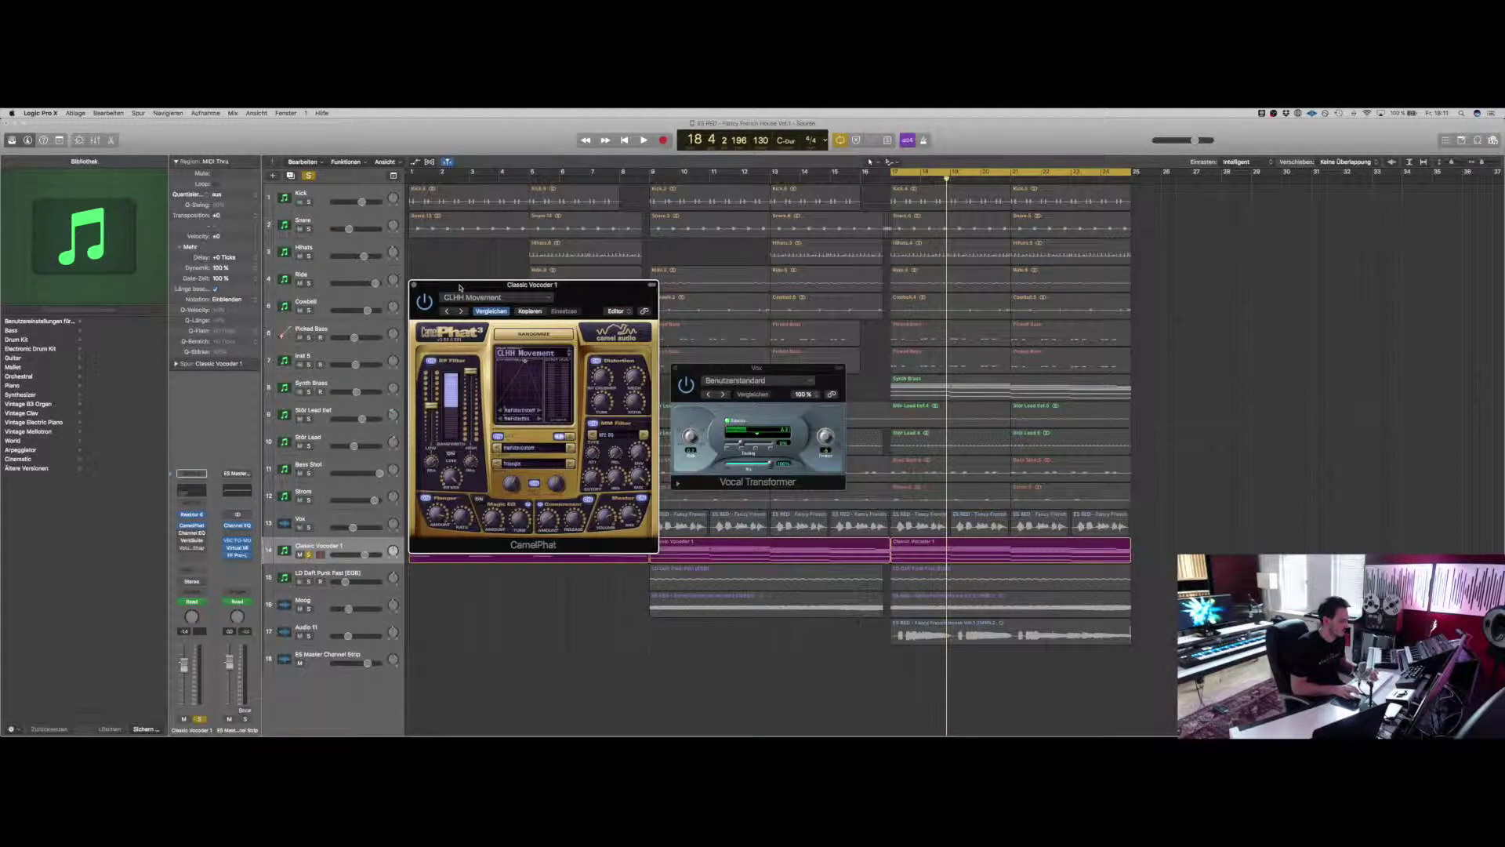
{"action": "left_click", "coordinate": [414, 284]}
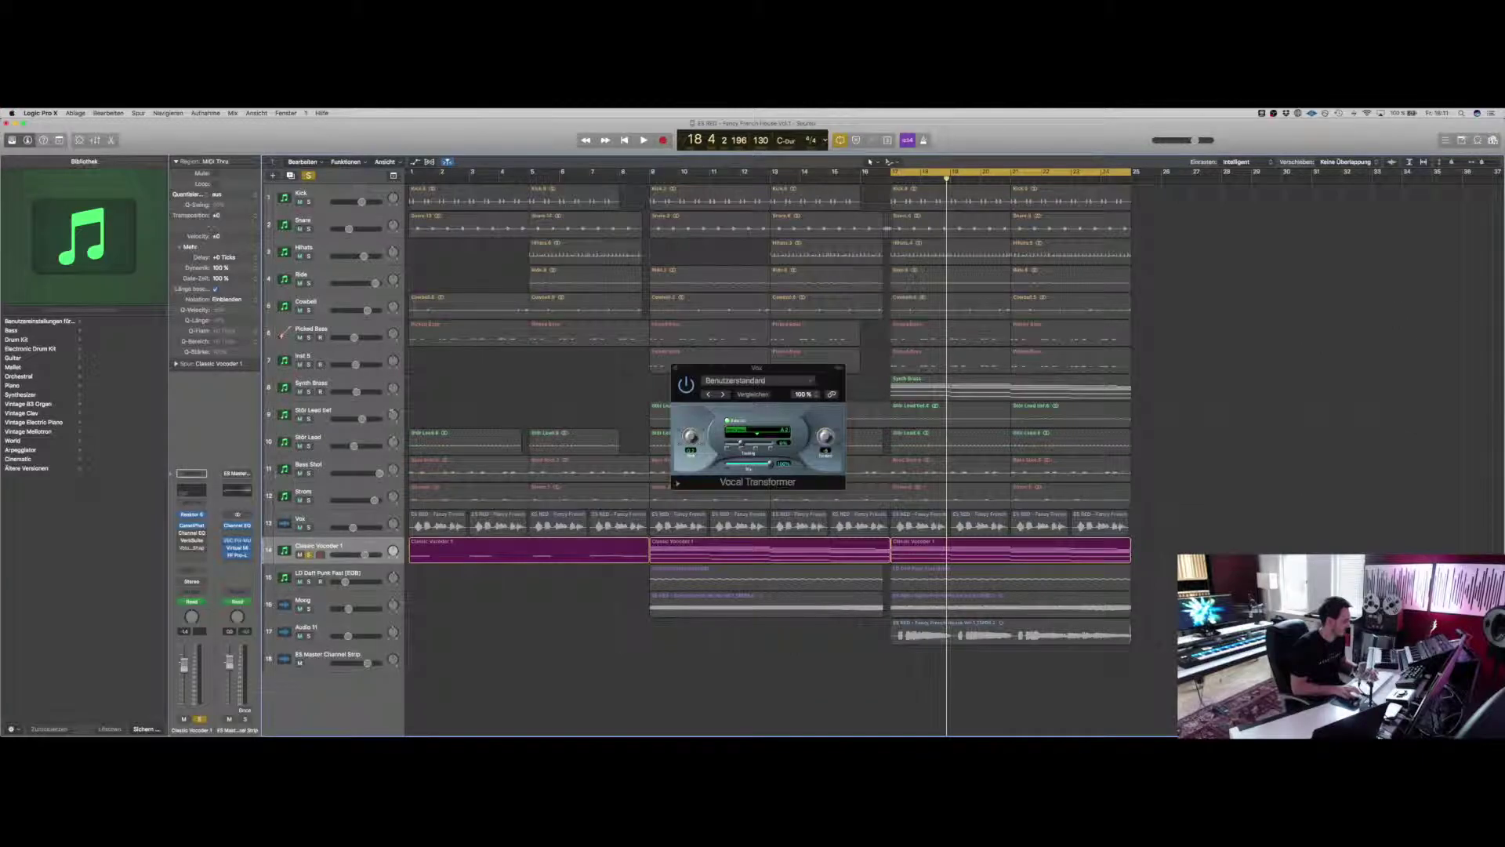
{"action": "left_click", "coordinate": [192, 533]}
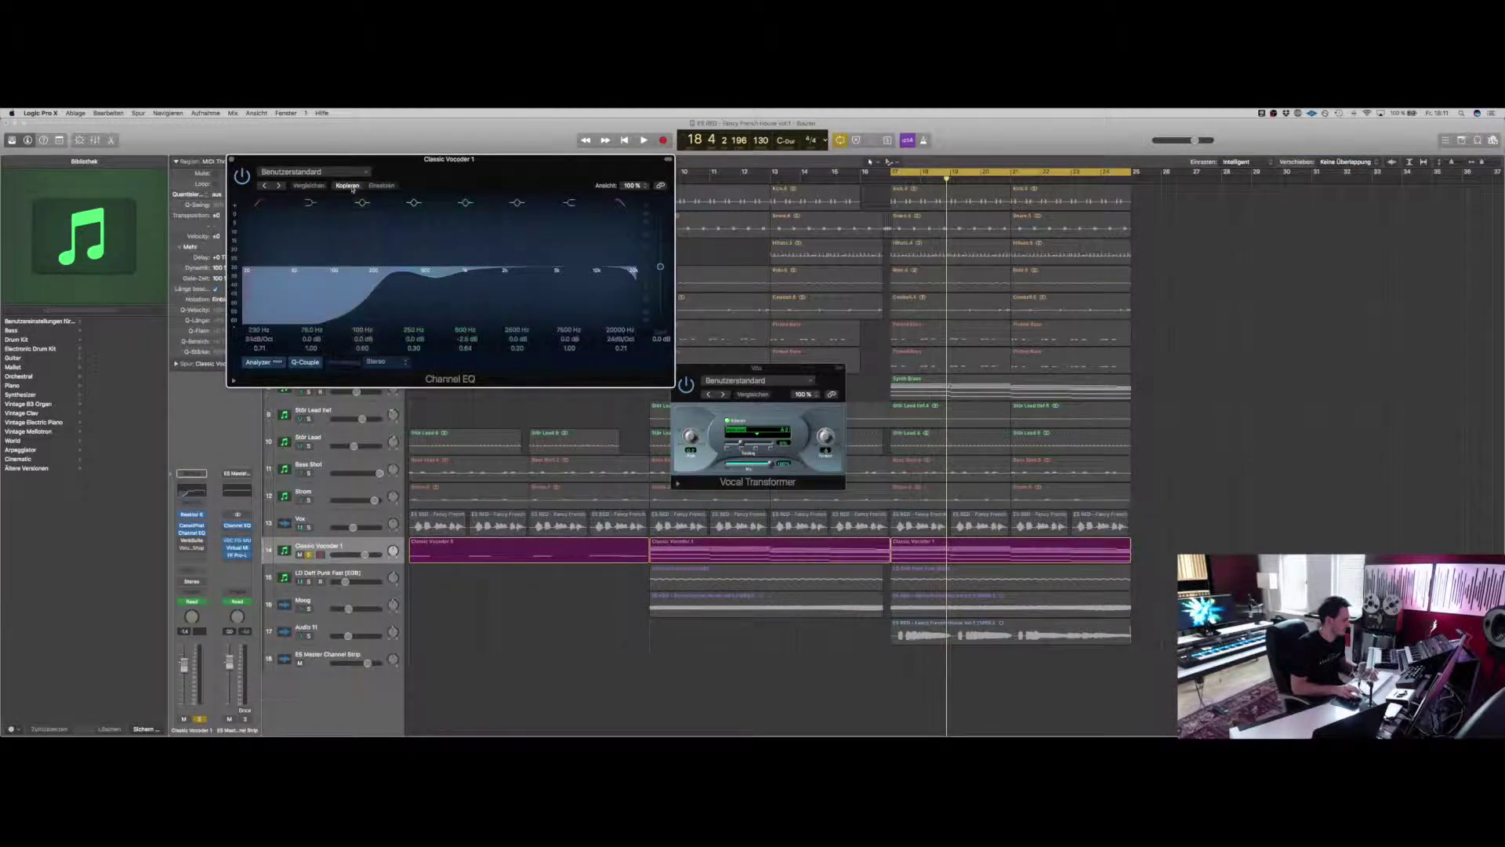
{"action": "left_click_drag", "start_coordinate": [344, 161], "coordinate": [343, 227]}
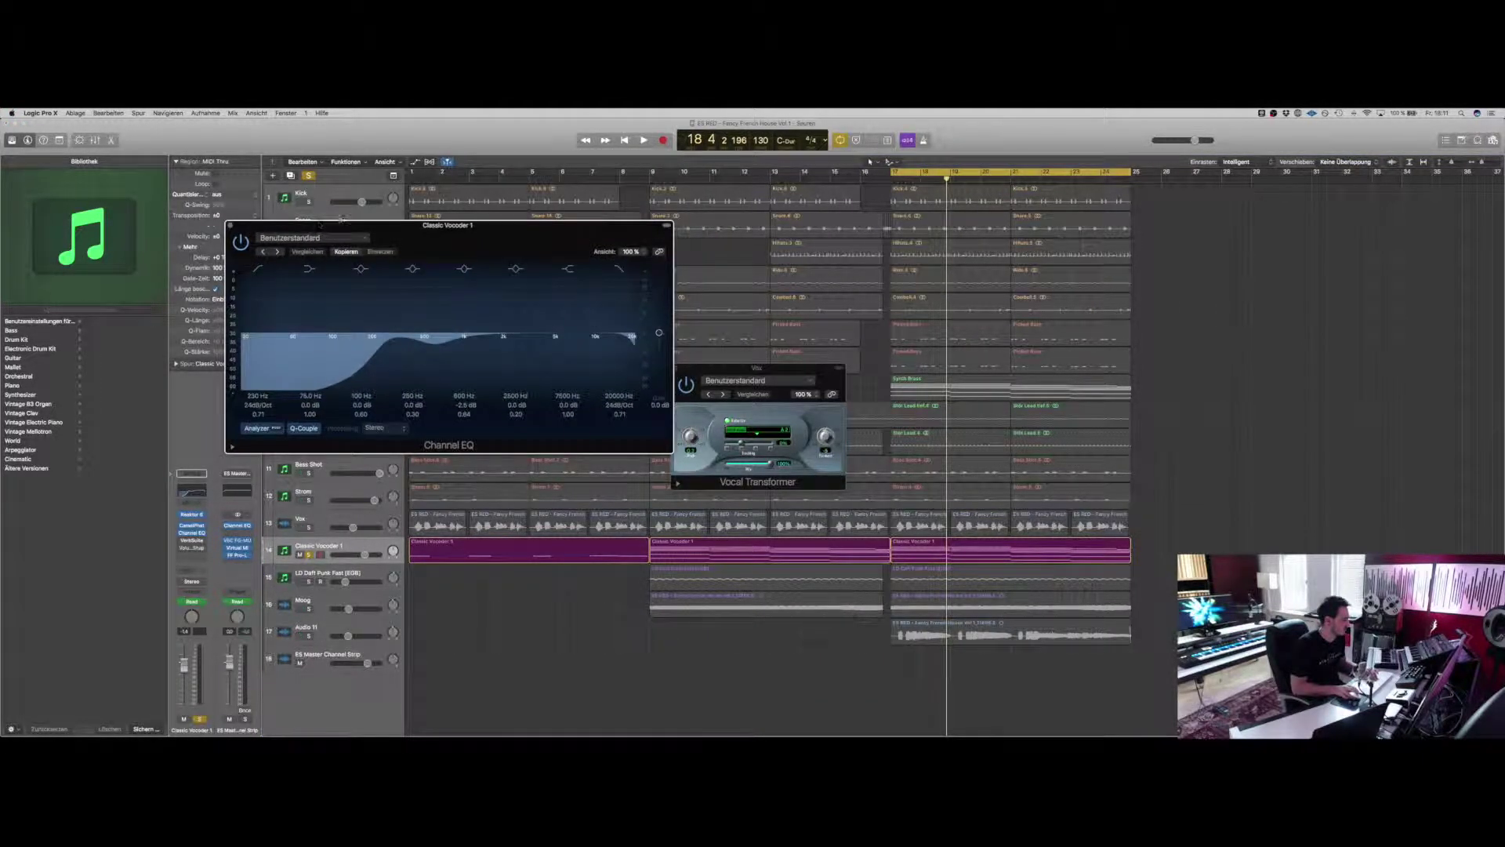
{"action": "left_click", "coordinate": [231, 226]}
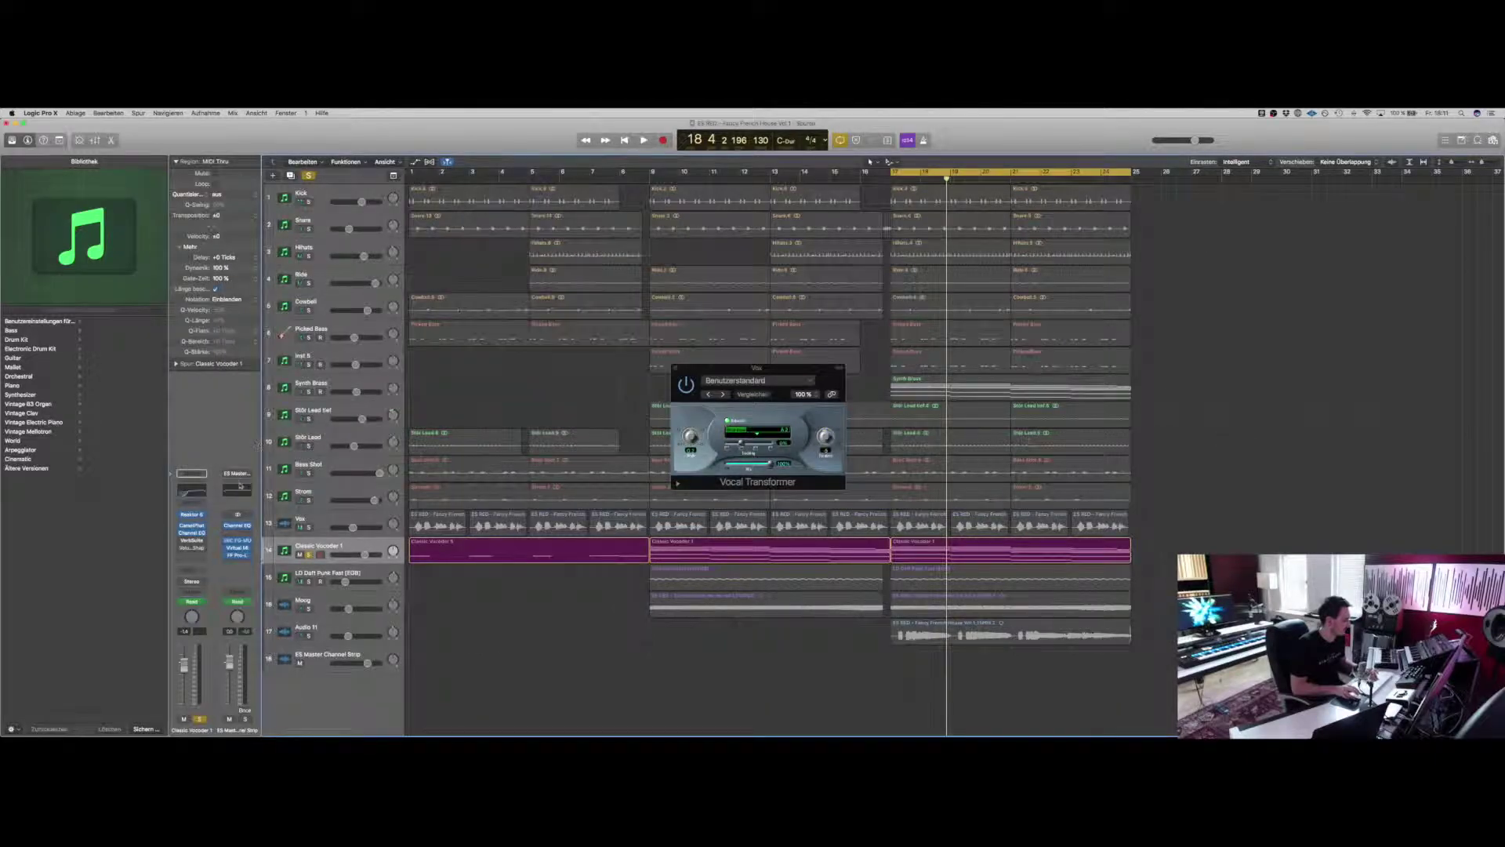
- Open the VerbSuite Classics reverb, then inspect and close the VolumeShaper3 effect
{"action": "left_click", "coordinate": [192, 540]}
{"action": "left_click_drag", "start_coordinate": [541, 217], "coordinate": [478, 287]}
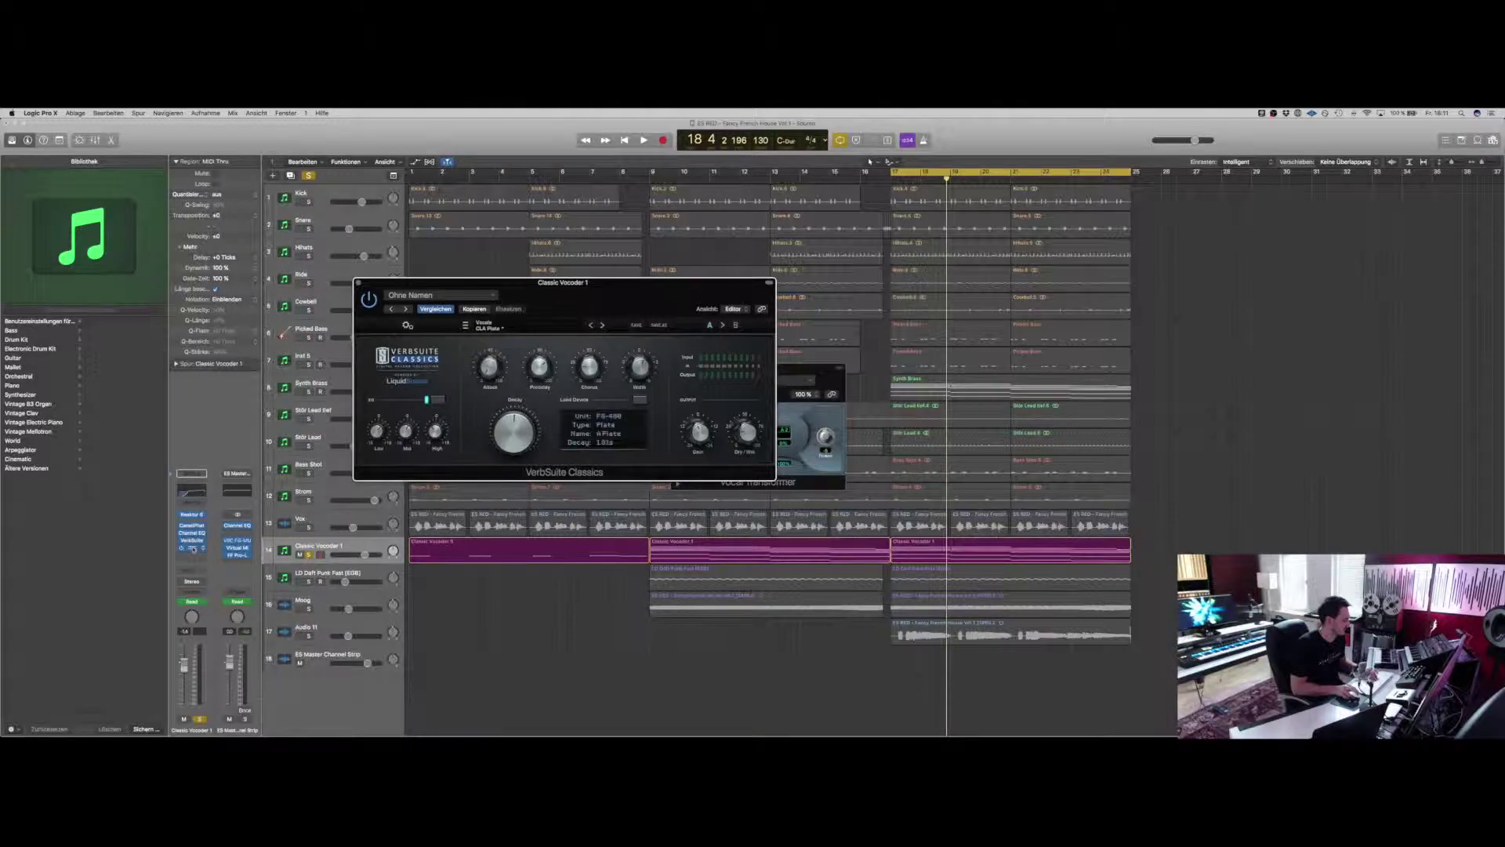
{"action": "left_click", "coordinate": [192, 548]}
{"action": "left_click_drag", "start_coordinate": [547, 308], "coordinate": [388, 345]}
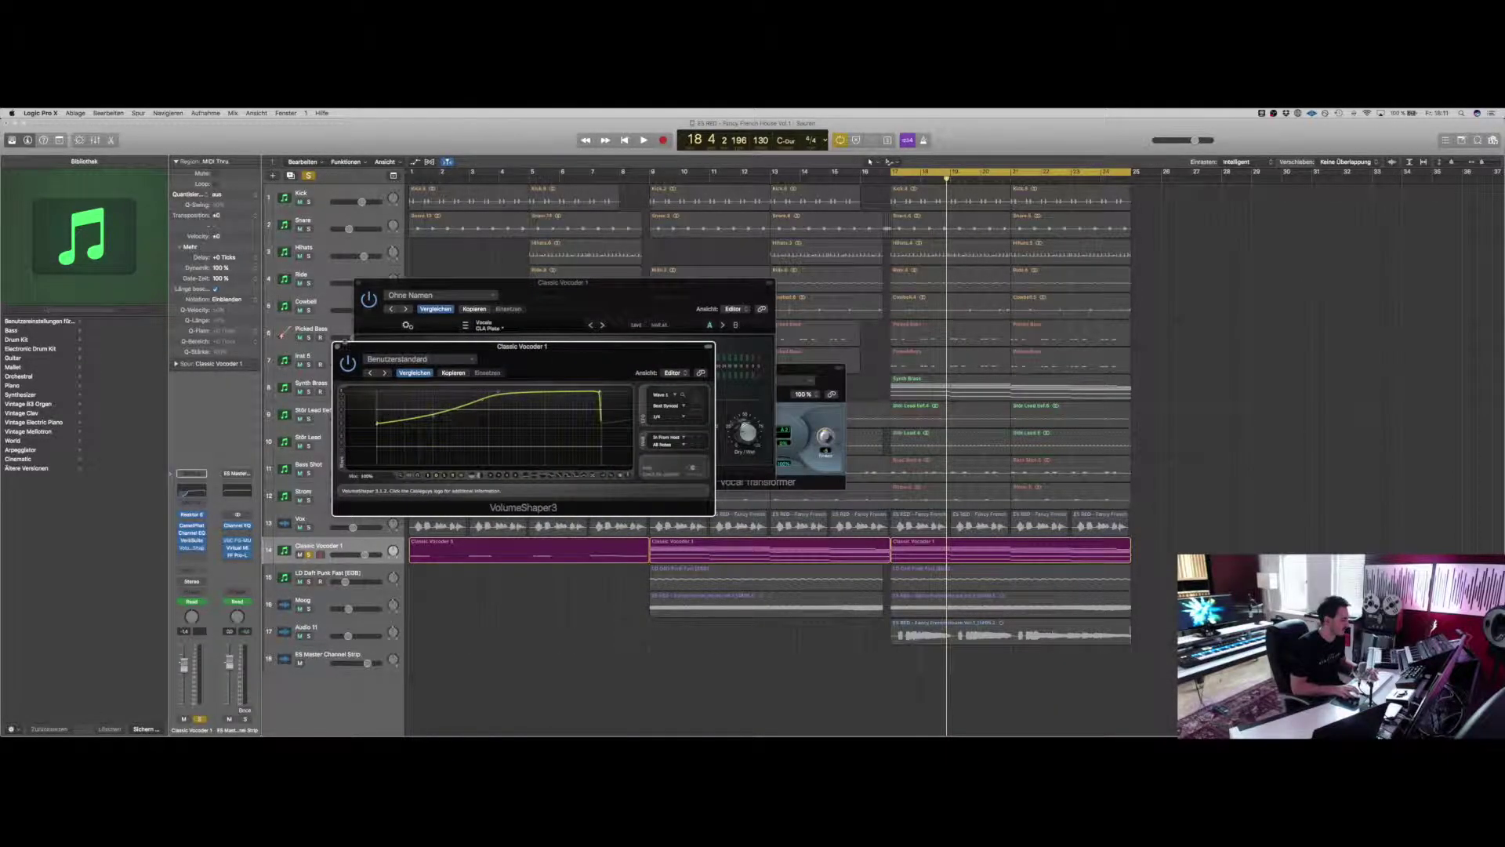
{"action": "left_click", "coordinate": [337, 347]}
- Close the remaining Vocal Transformer and VerbSuite Classics windows
{"action": "left_click_drag", "start_coordinate": [399, 293], "coordinate": [337, 288]}
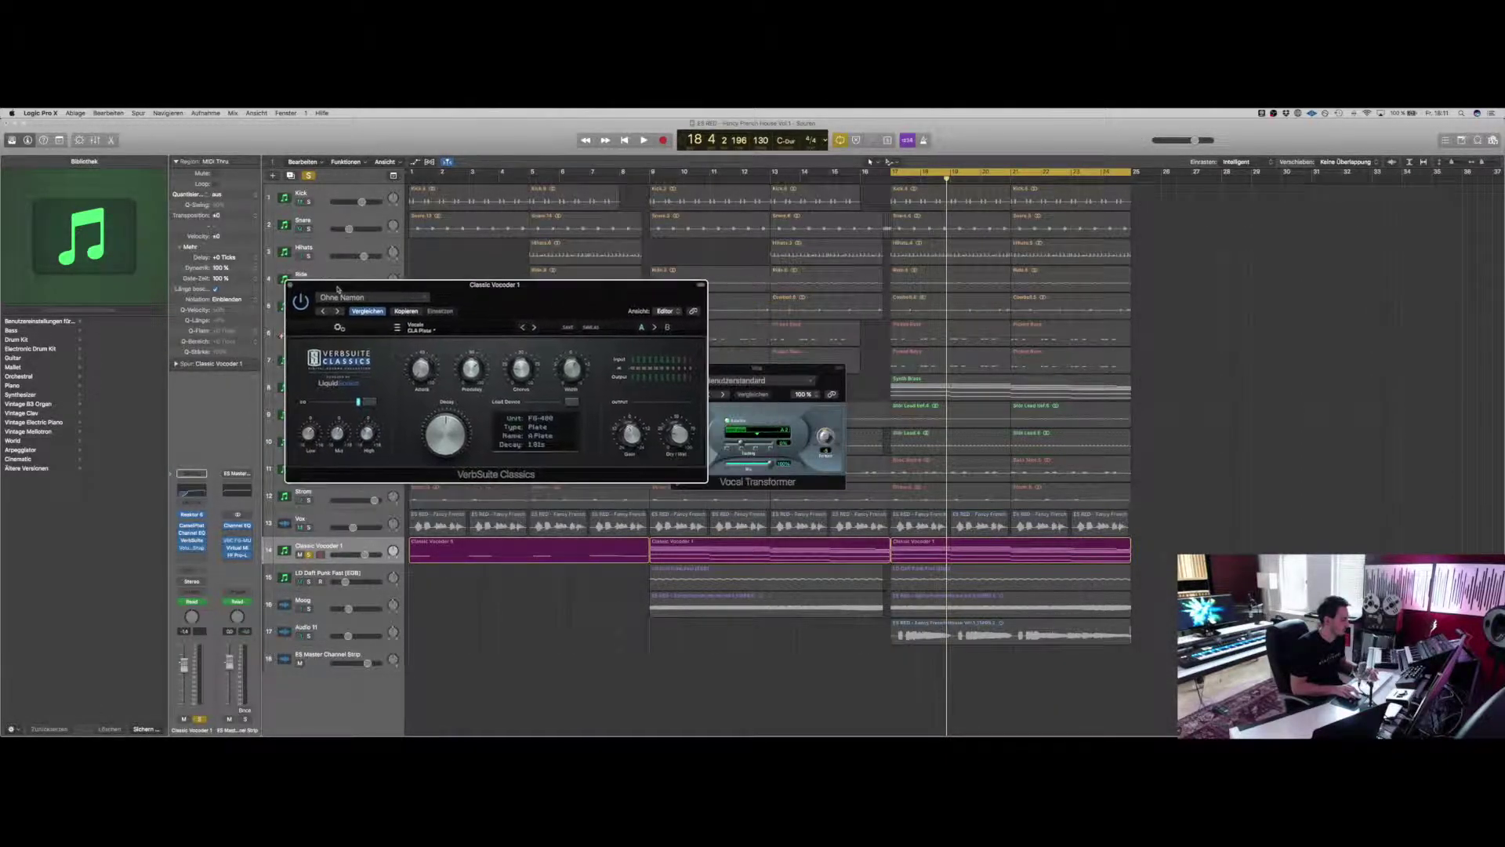
{"action": "left_click_drag", "start_coordinate": [715, 376], "coordinate": [779, 380]}
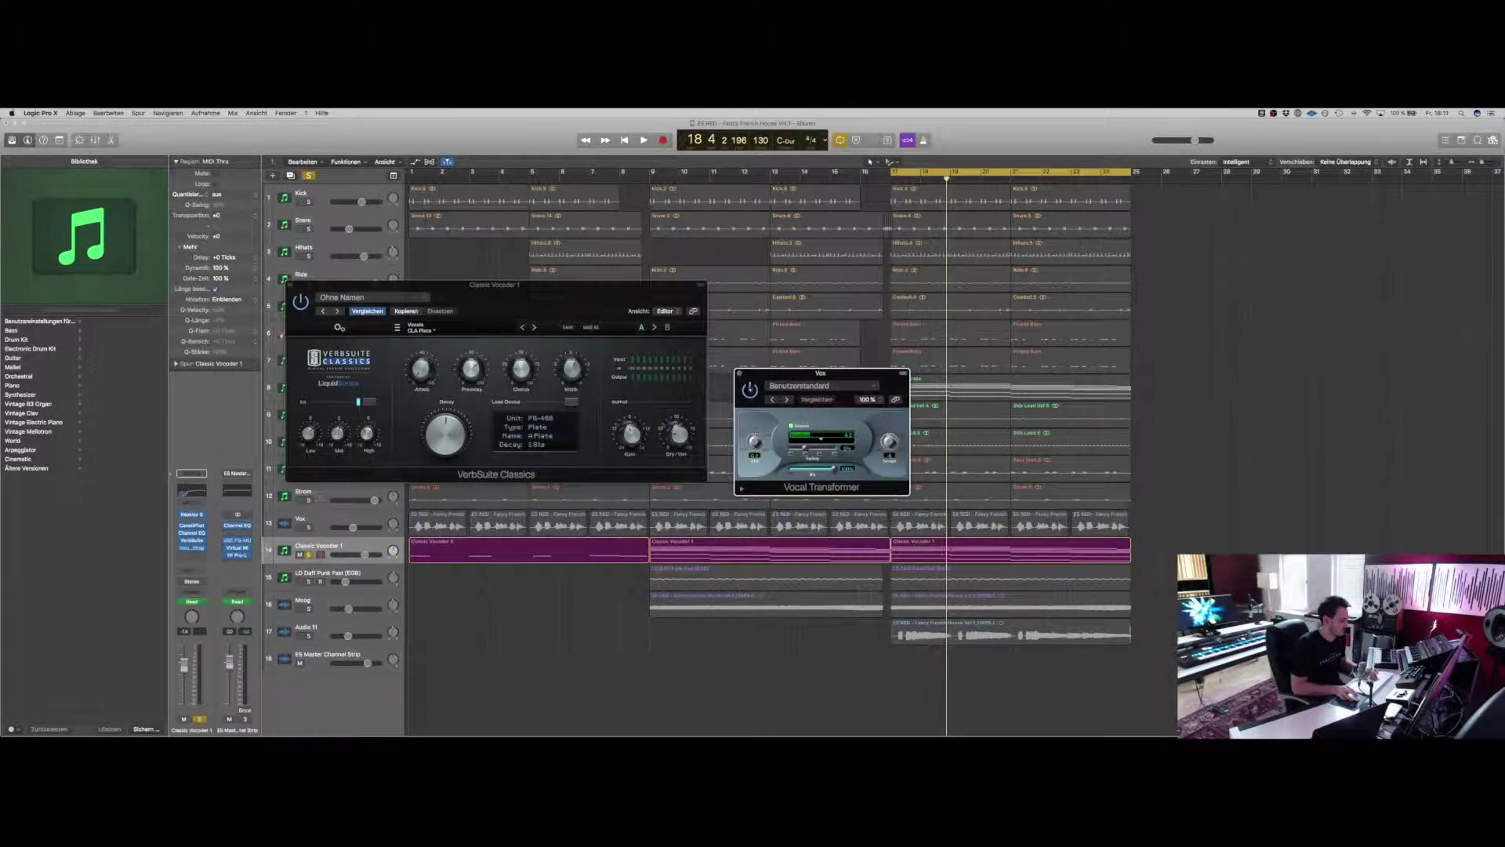
{"action": "left_click", "coordinate": [739, 373]}
{"action": "left_click", "coordinate": [291, 287]}
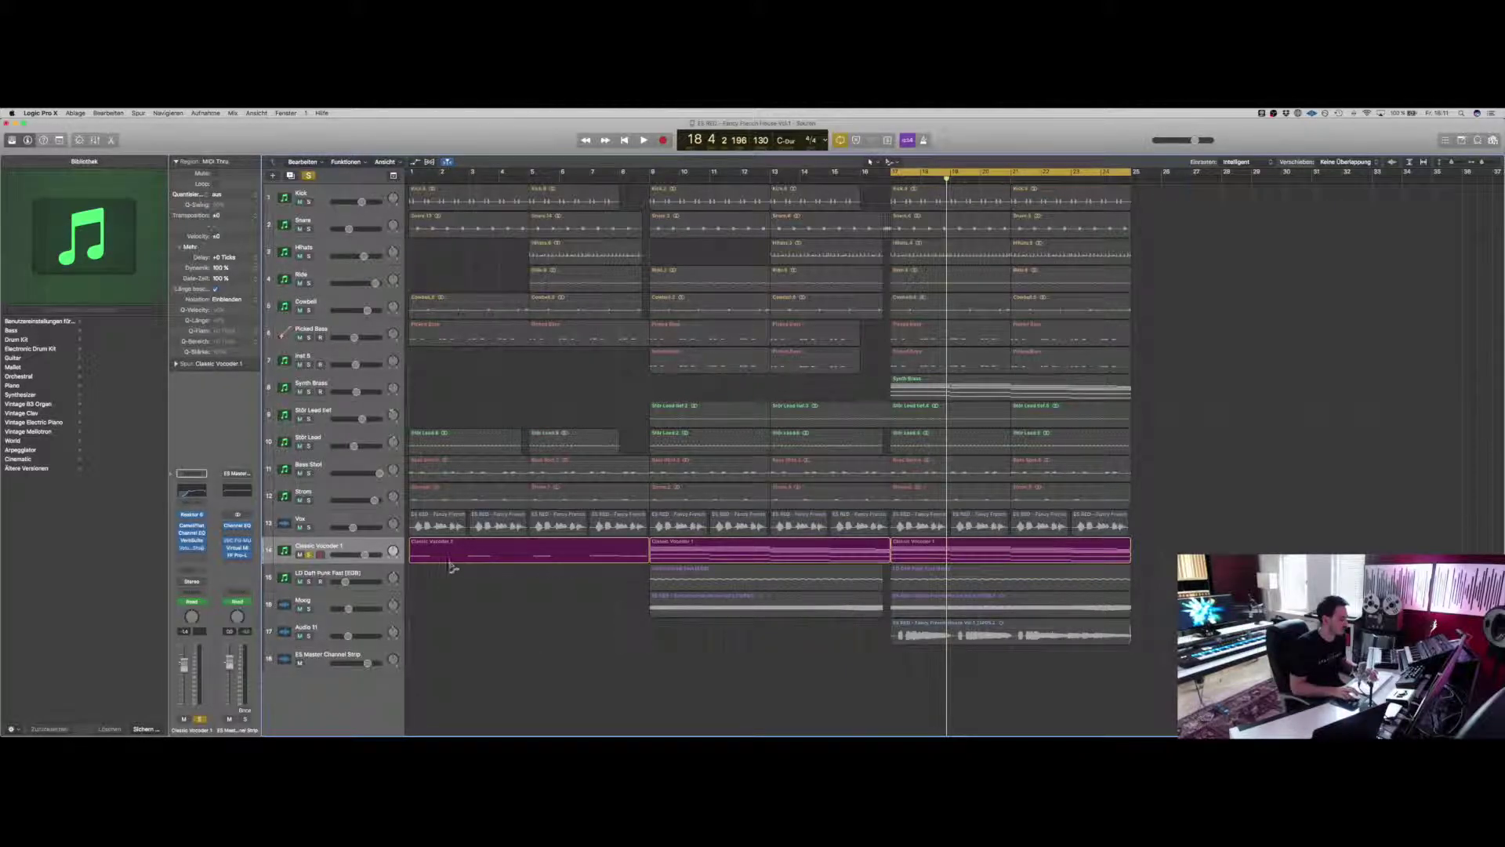
- Play soloed Classic Vocoder 1 from bar 1 with Cycle off, stopping around bar 4
{"action": "left_click", "coordinate": [309, 554]}
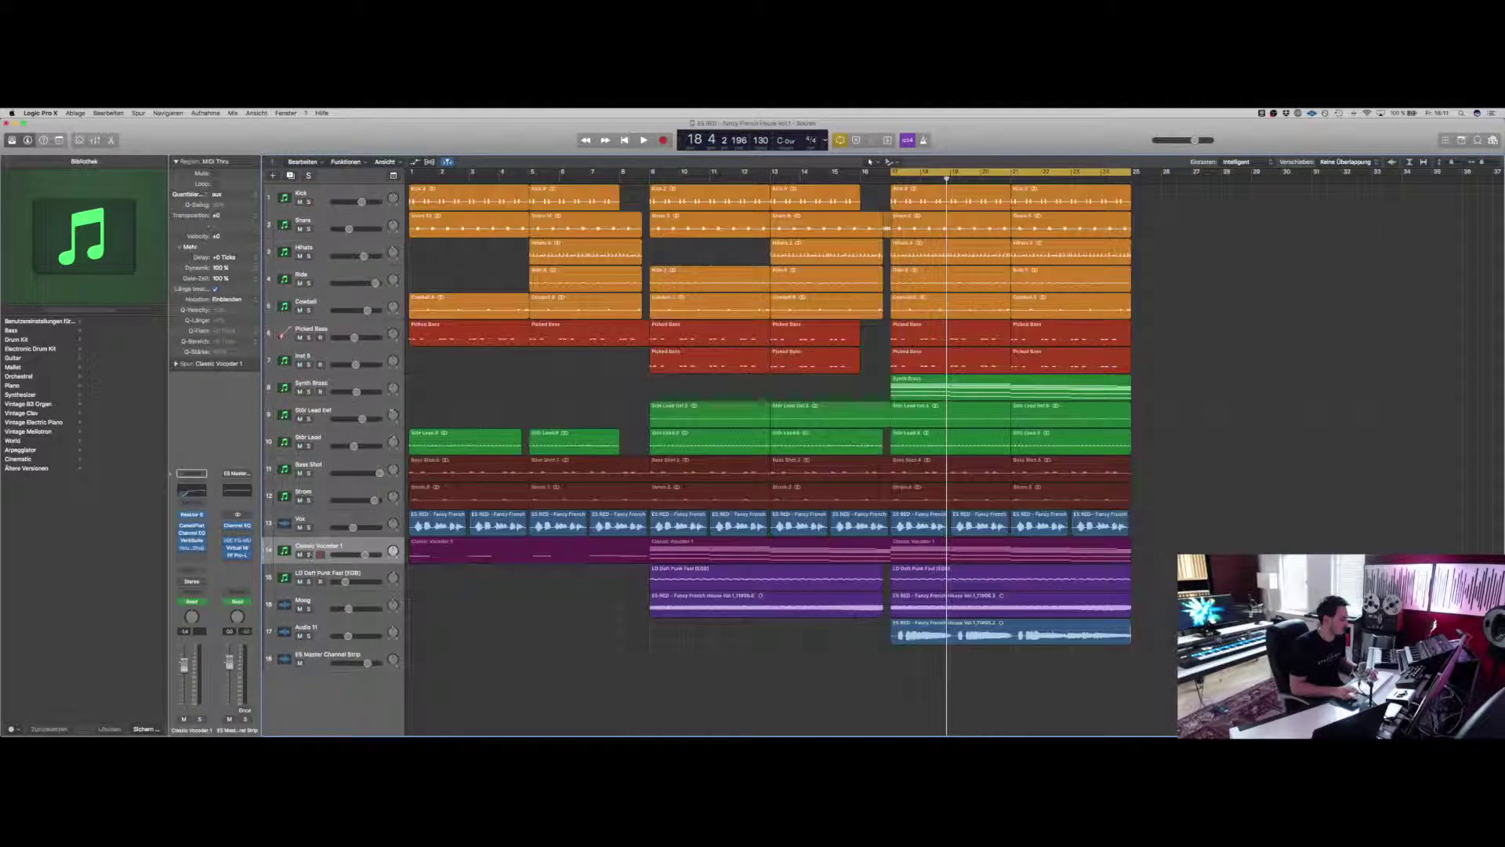
{"action": "key", "text": "Return"}
{"action": "left_click", "coordinate": [309, 554]}
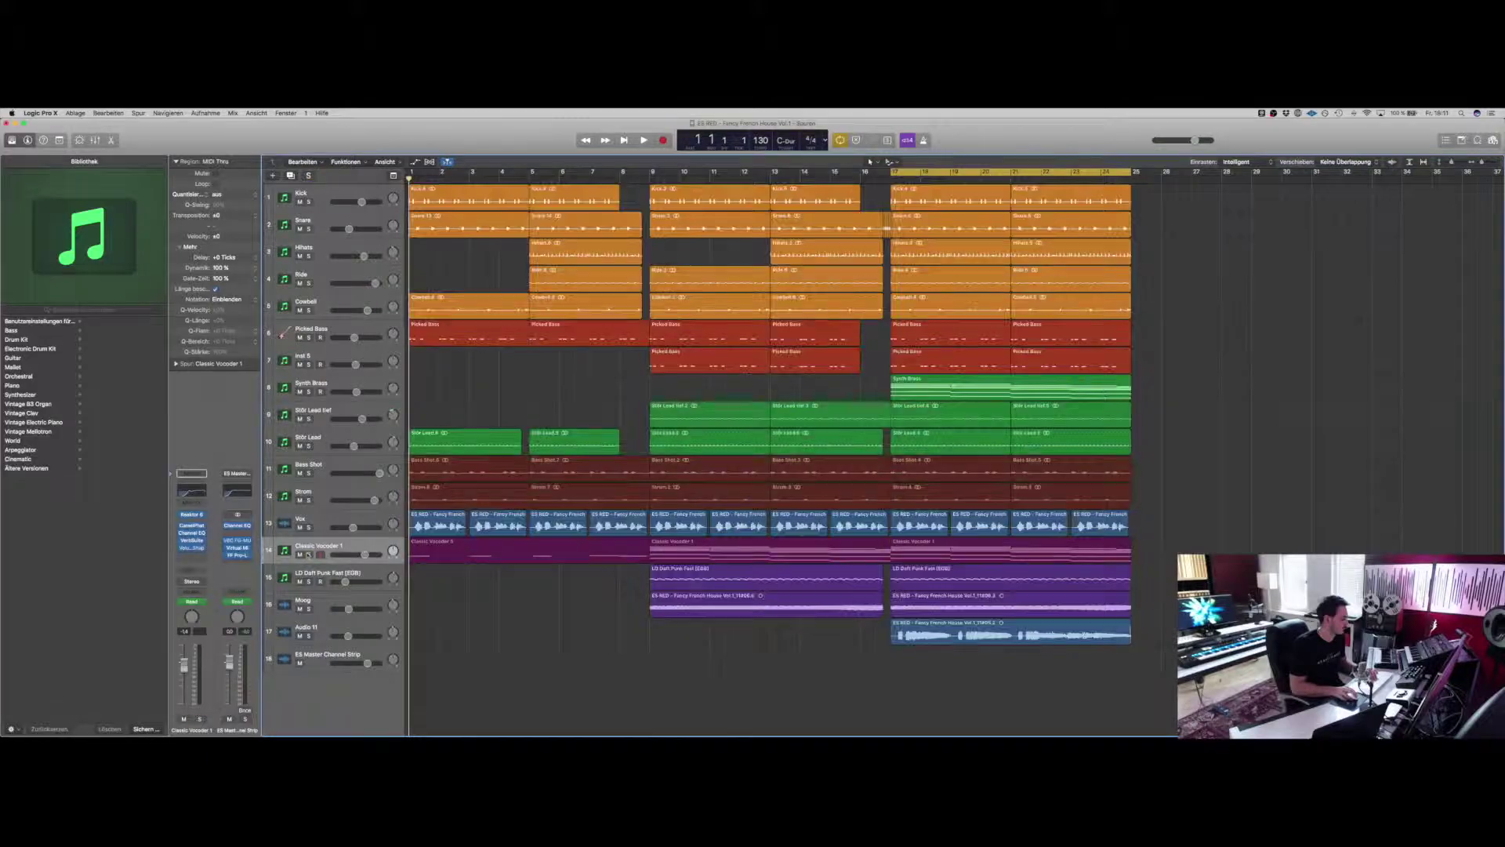
{"action": "key", "text": "space"}
{"action": "key", "text": "Return"}
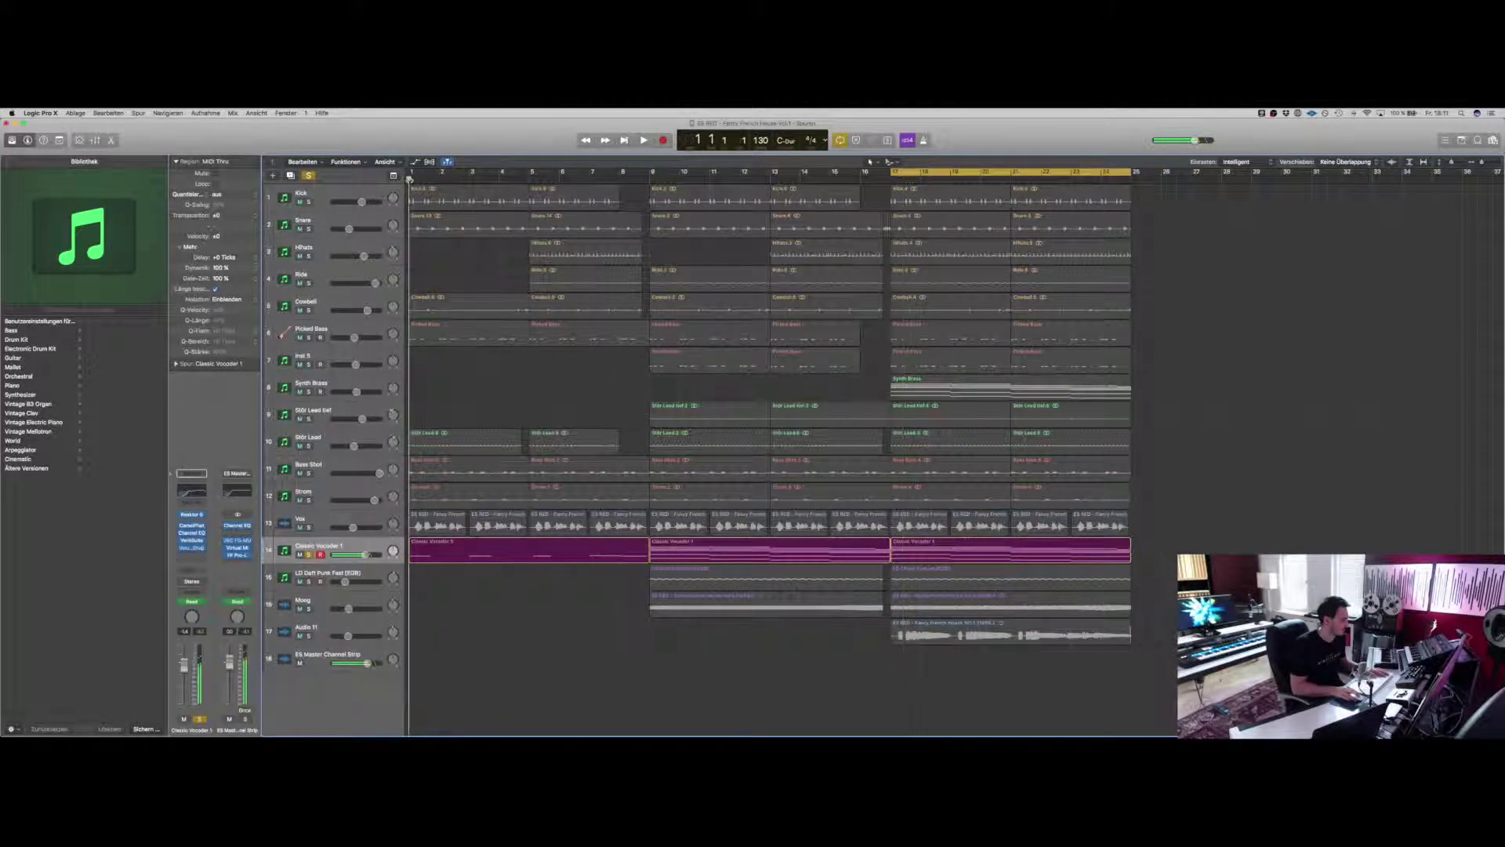
{"action": "key", "text": "c"}
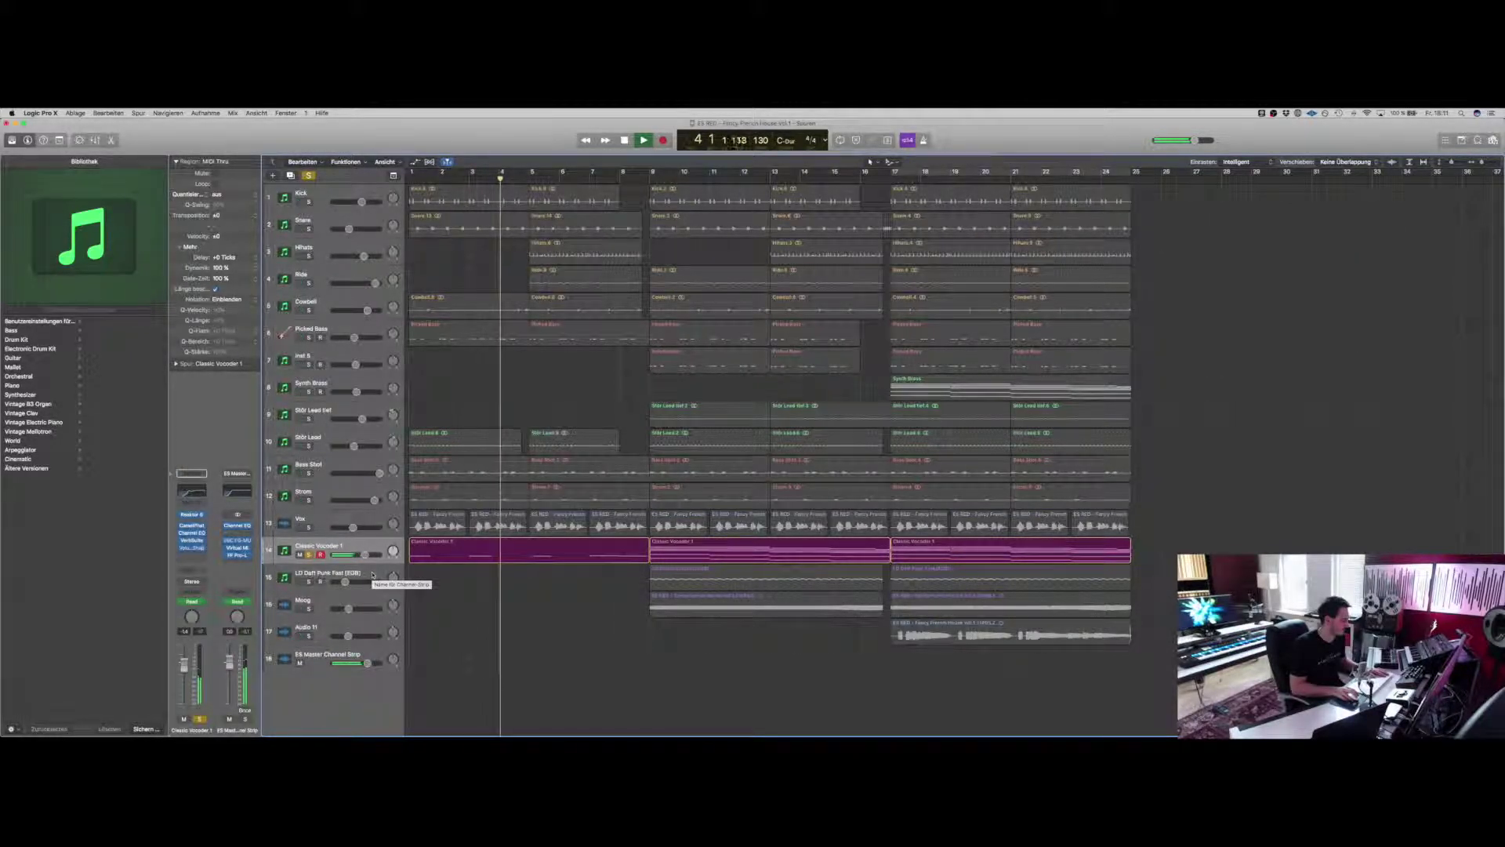
{"action": "key", "text": "space"}
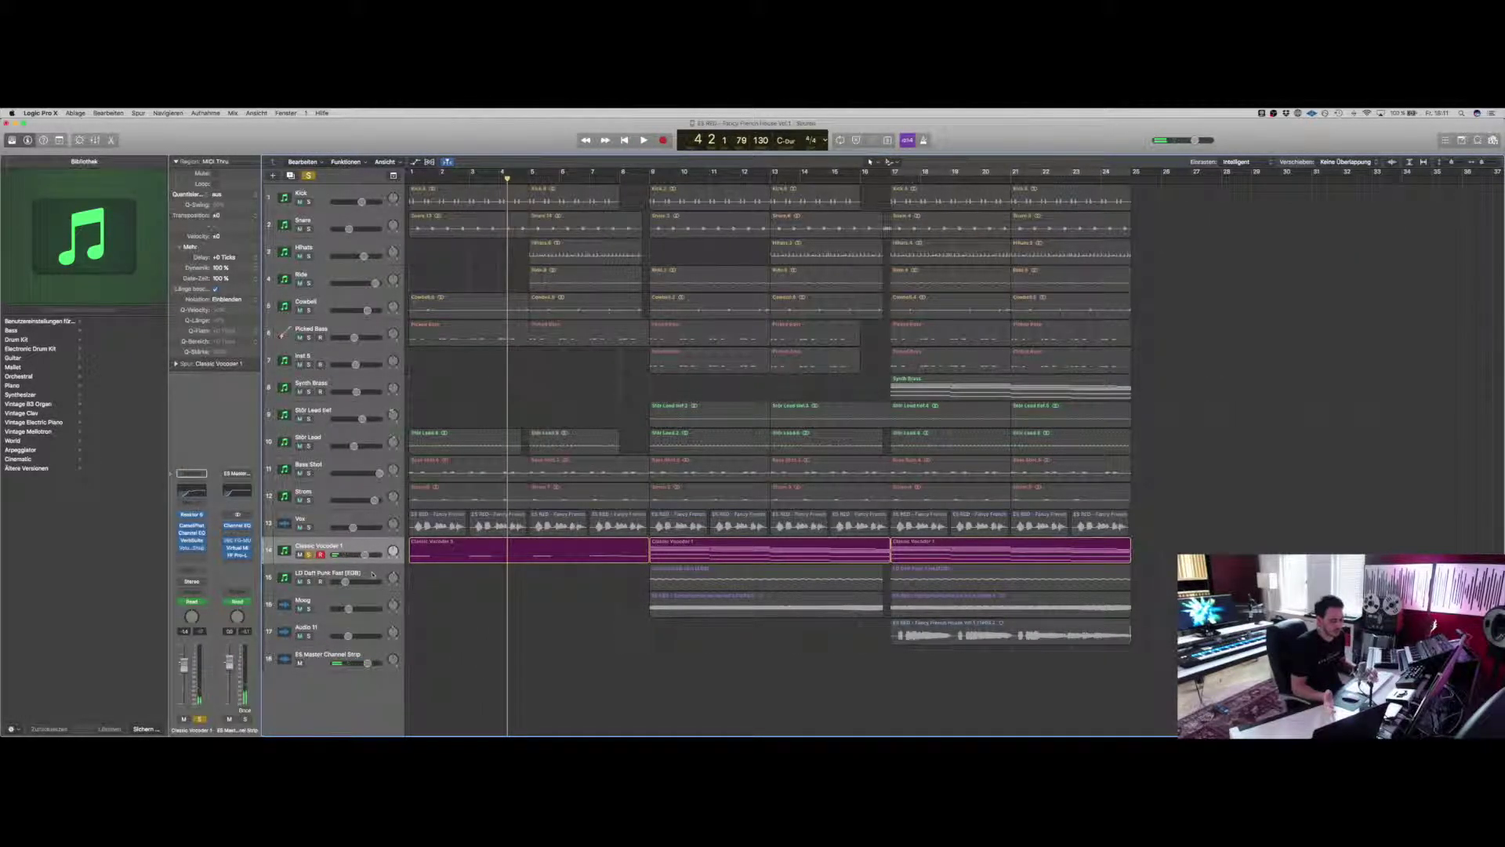